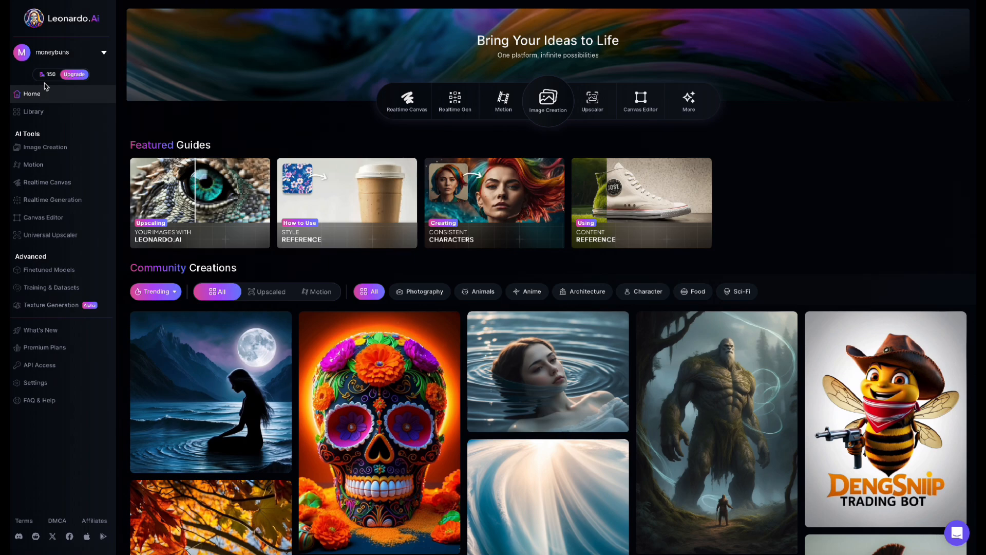
Step: Look through the Community Creations gallery on the home page
scroll(675, 233, down, 13)
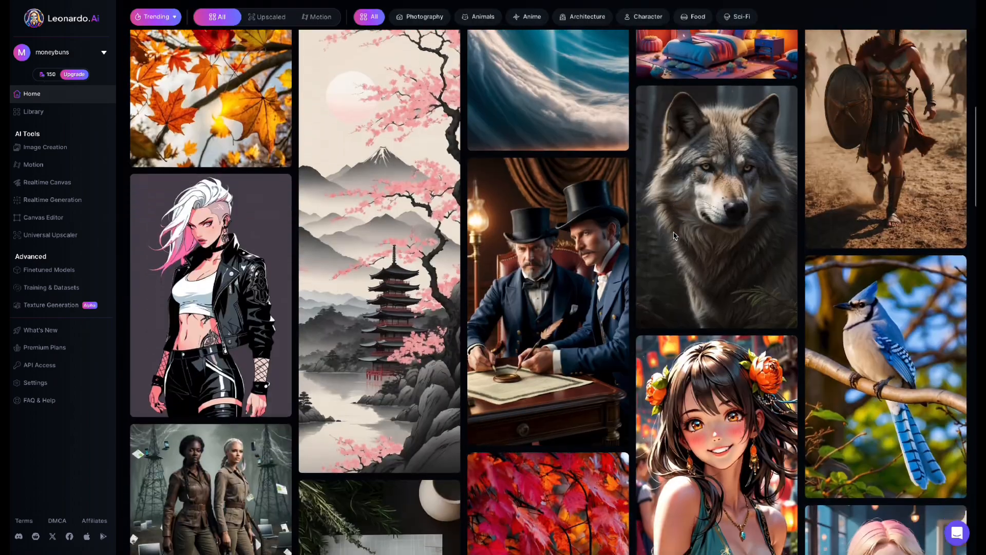
scroll(674, 233, down, 15)
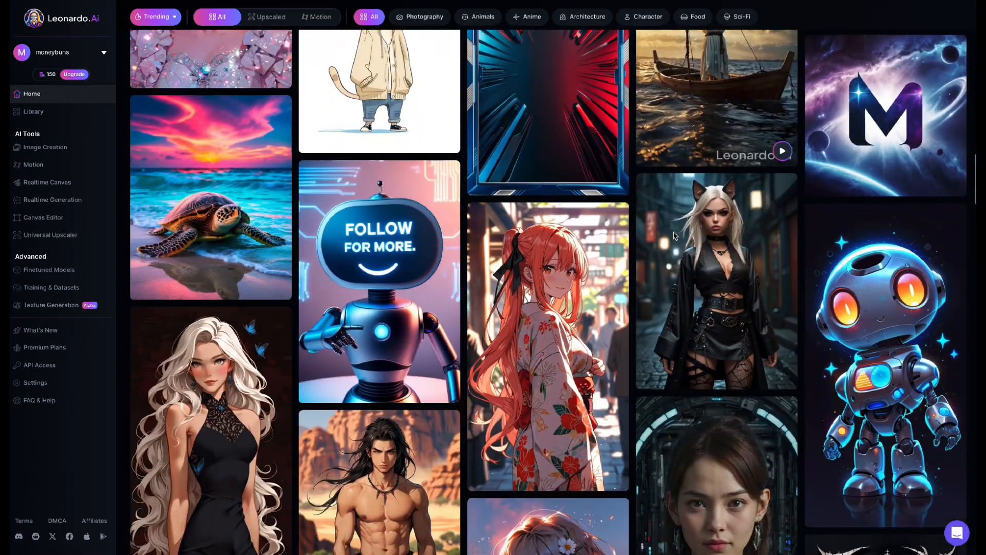
scroll(675, 234, up, 20)
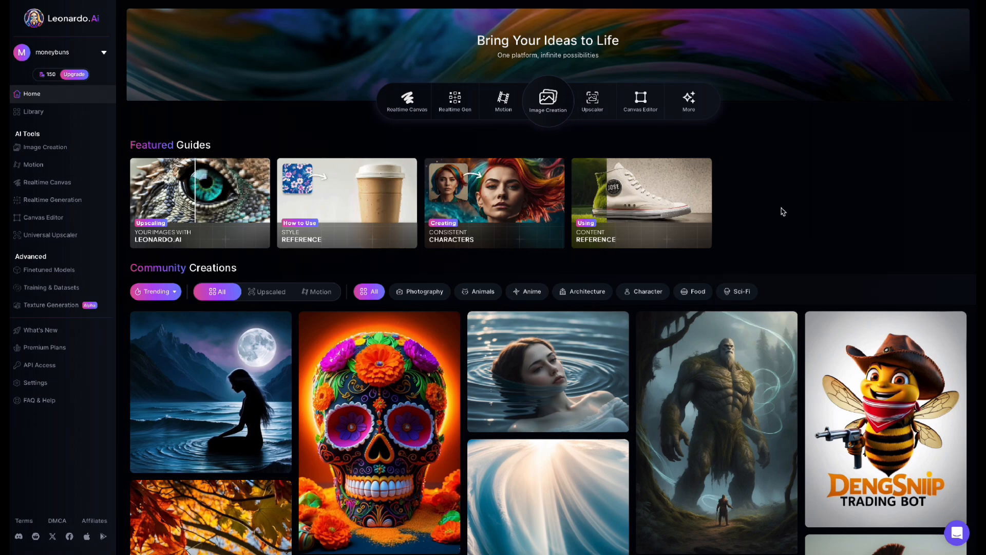
scroll(783, 211, down, 6)
scroll(783, 212, down, 4)
scroll(783, 212, up, 10)
Step: Open the Image Creation tool, review the platform presets and choose the Illustration preset style
click(544, 103)
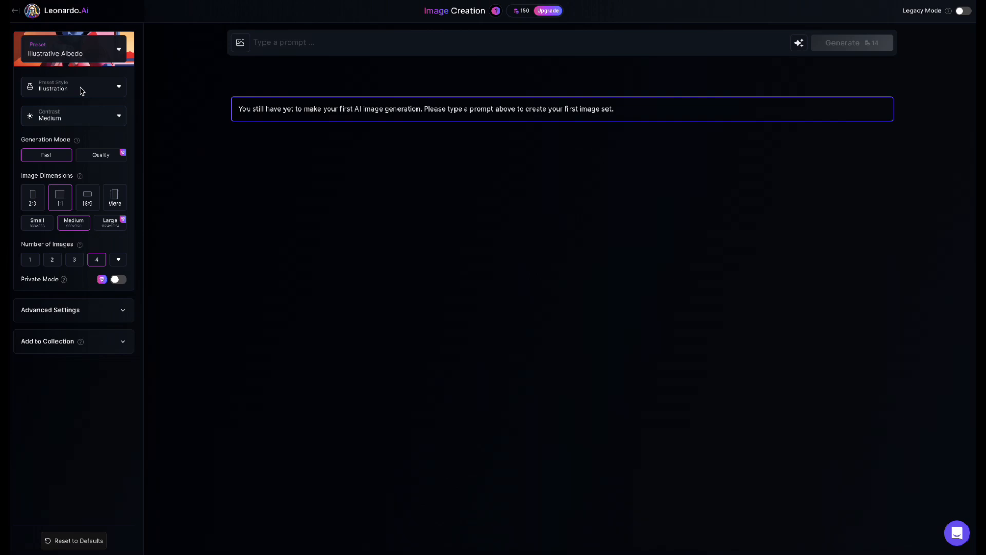
click(76, 60)
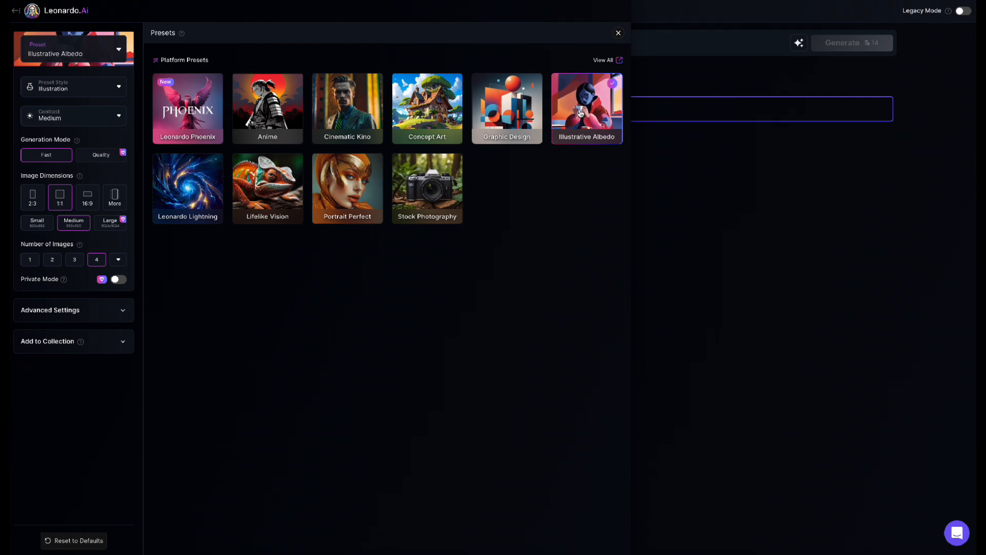
click(618, 34)
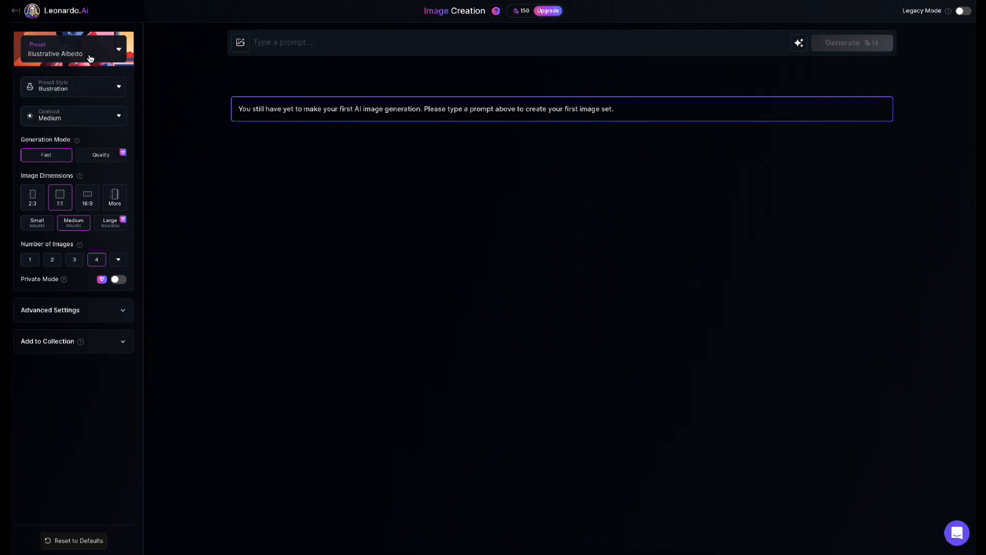
click(113, 87)
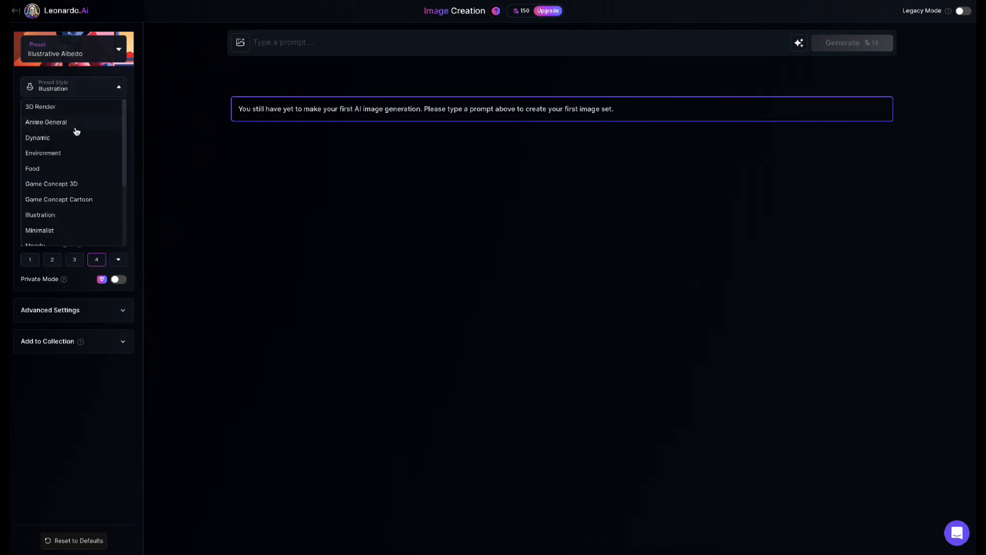
click(62, 218)
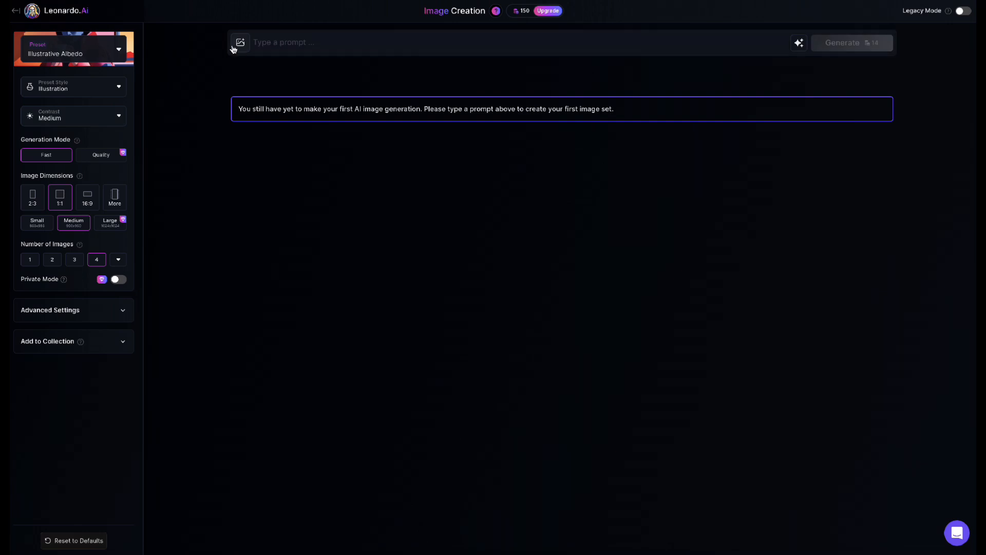
Step: Examine the image guidance options and the subscription plans offered for Character Reference
click(240, 42)
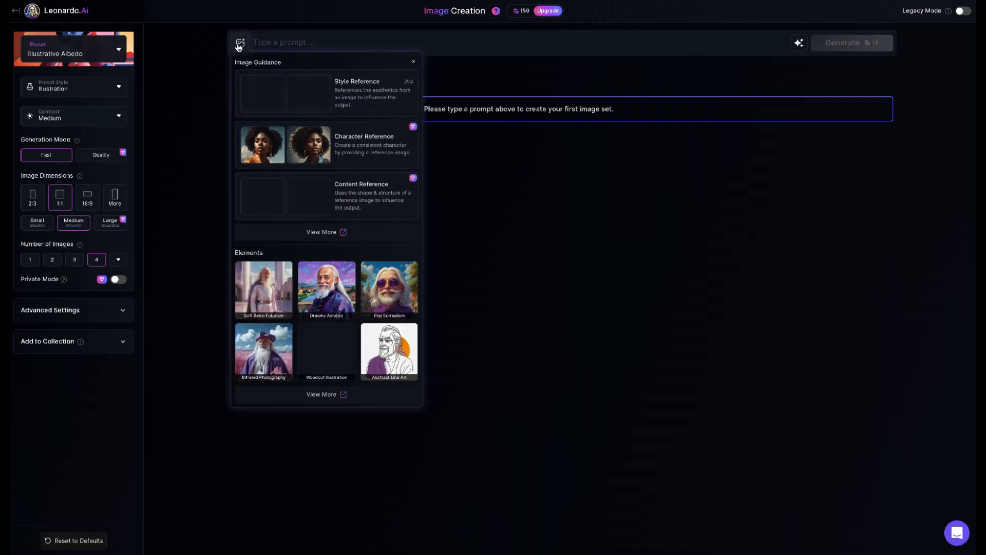
click(352, 155)
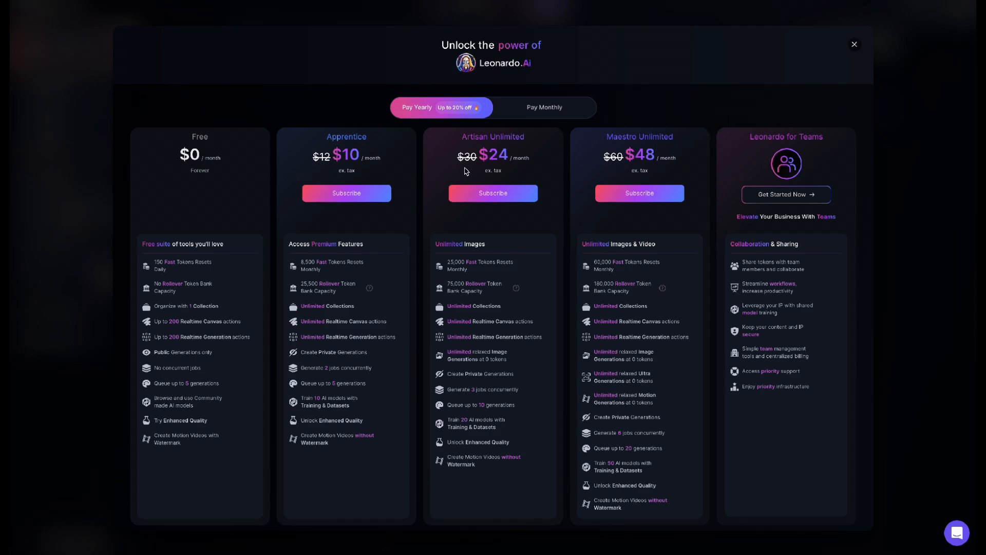
key(Escape)
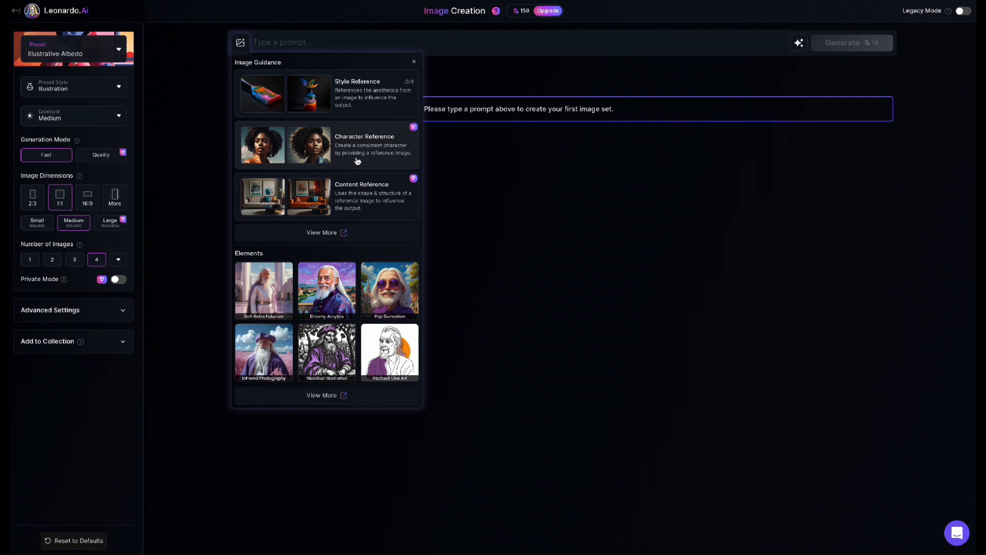
click(290, 44)
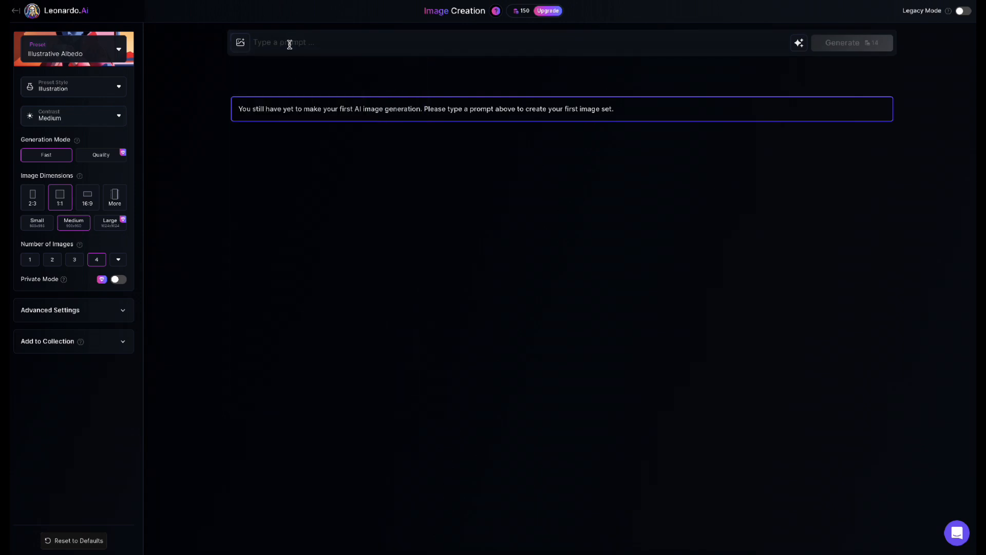
Step: Try to generate images from the prompt "mixed Hawaiian young woman, wearing a stylish black outfit, its raining outside, she has tattoos"
click(290, 45)
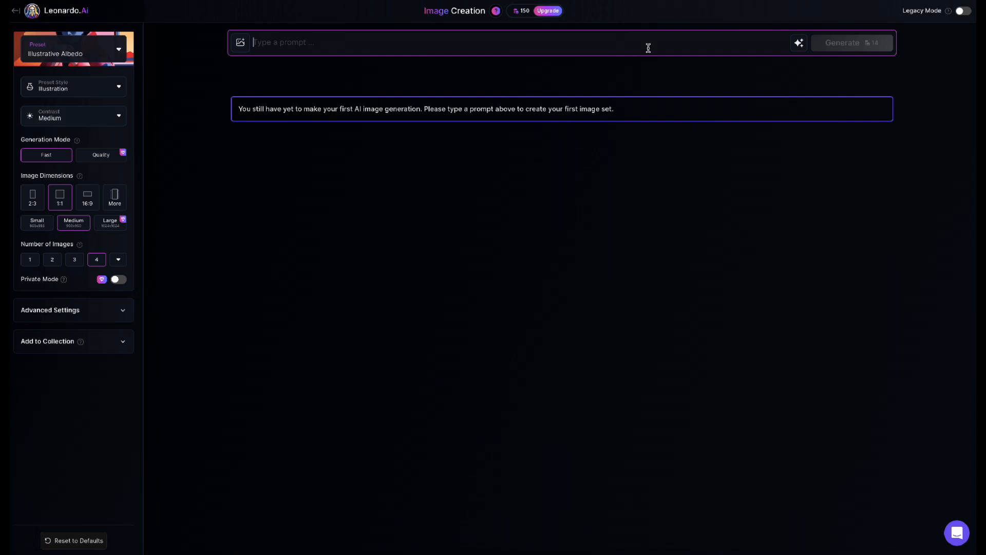
text(mix)
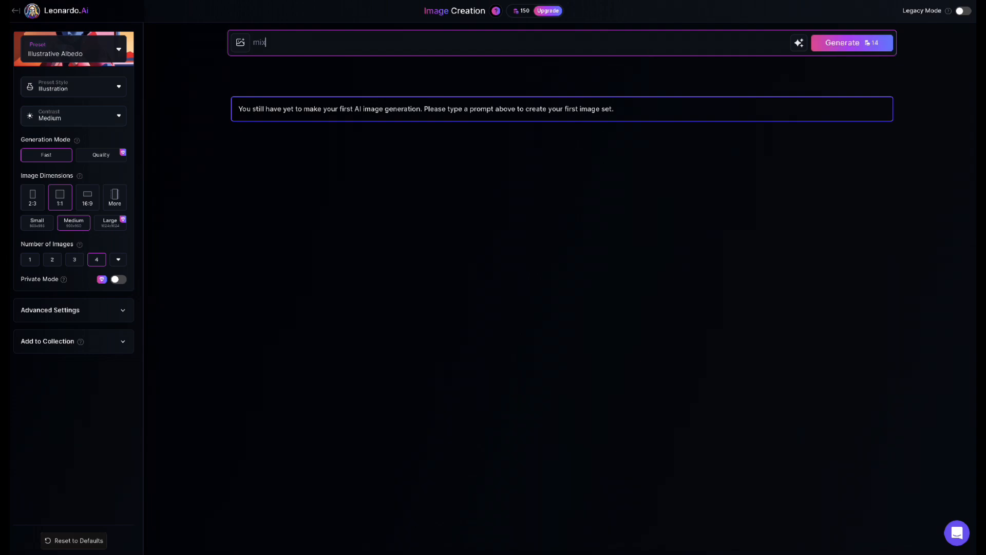
text(ed Hawaiian young woman, wearing a )
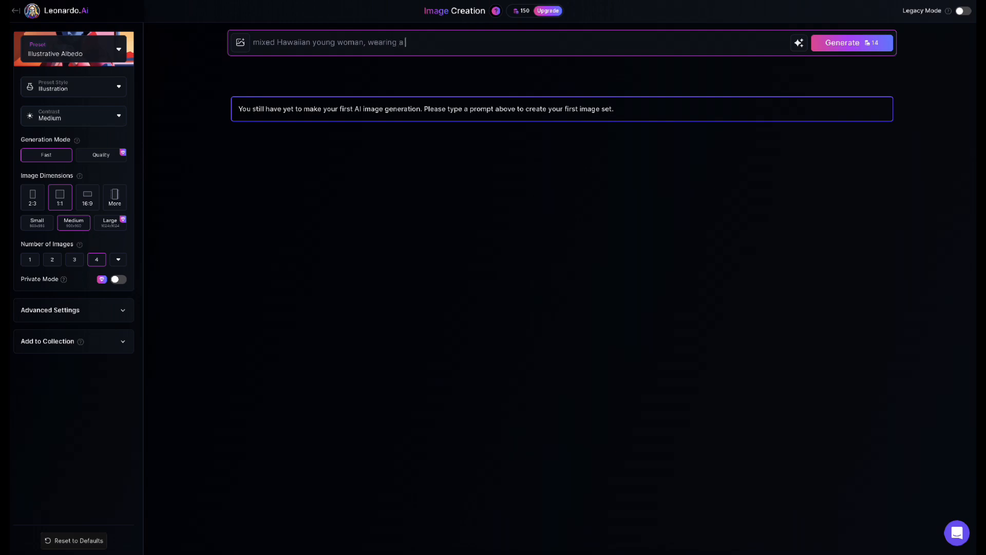
text(stylish black u)
key(BackSpace)
text(outfit, its raining outstide)
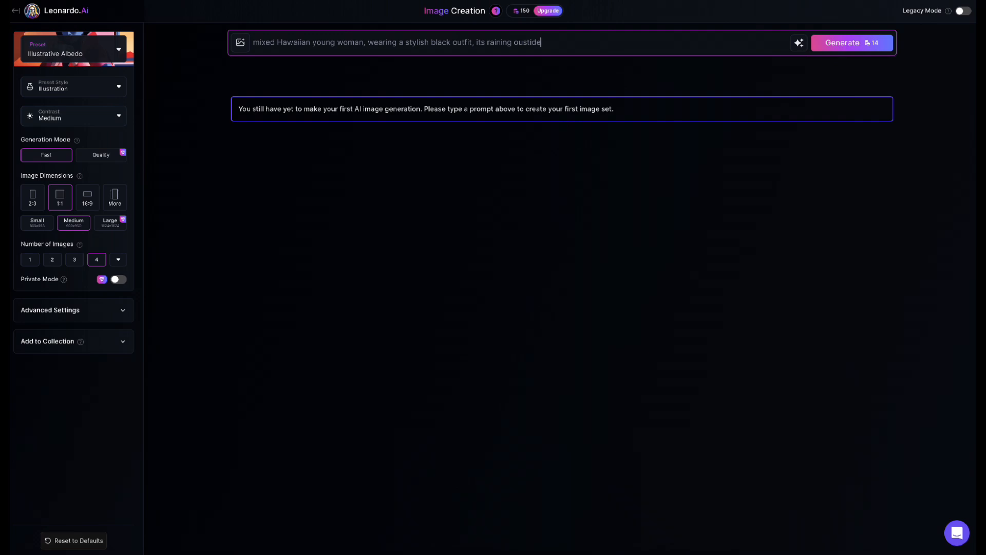
text(, she has tattoos)
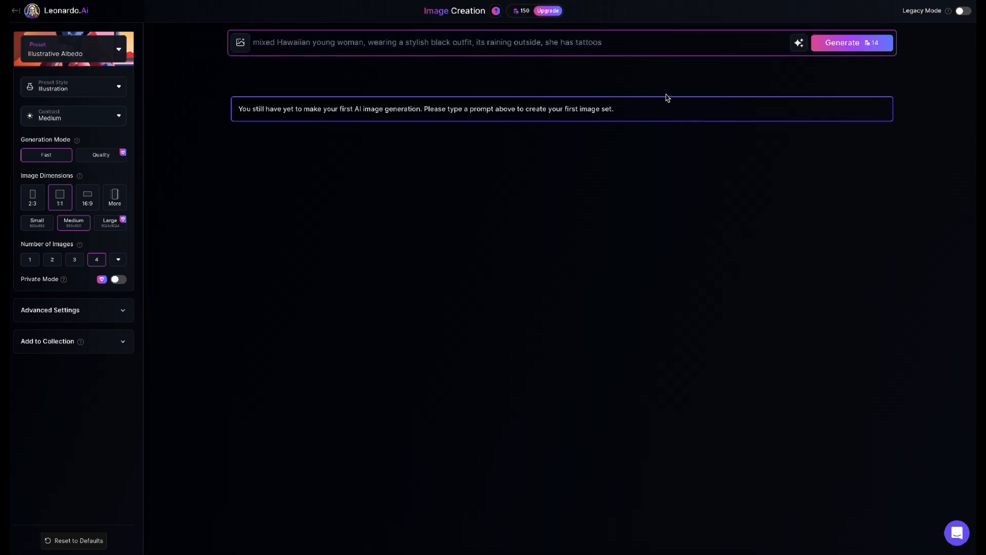
click(841, 42)
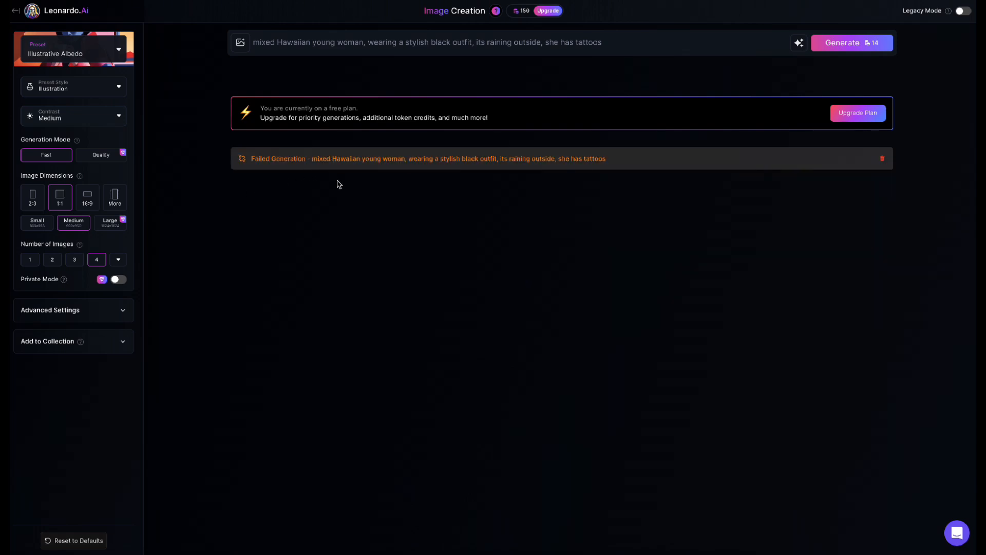
Step: Rewrite the prompt with the AI Improve Prompt option and generate images from the improved version
click(634, 49)
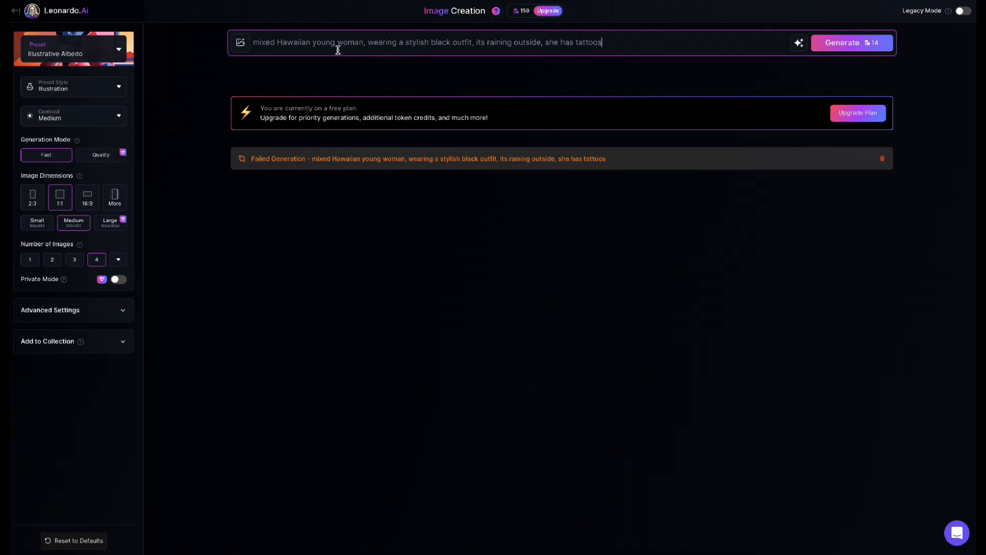
drag(330, 42, 801, 46)
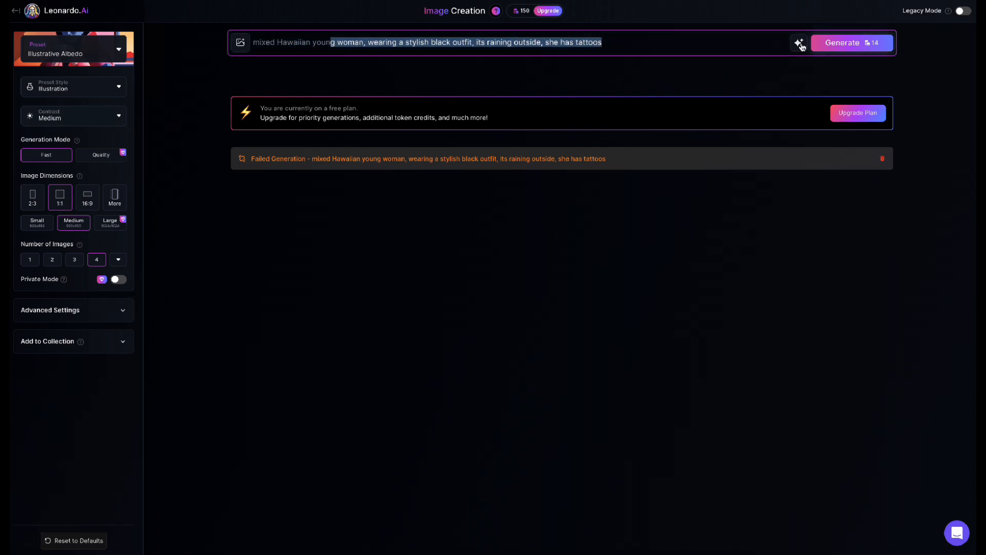
click(802, 49)
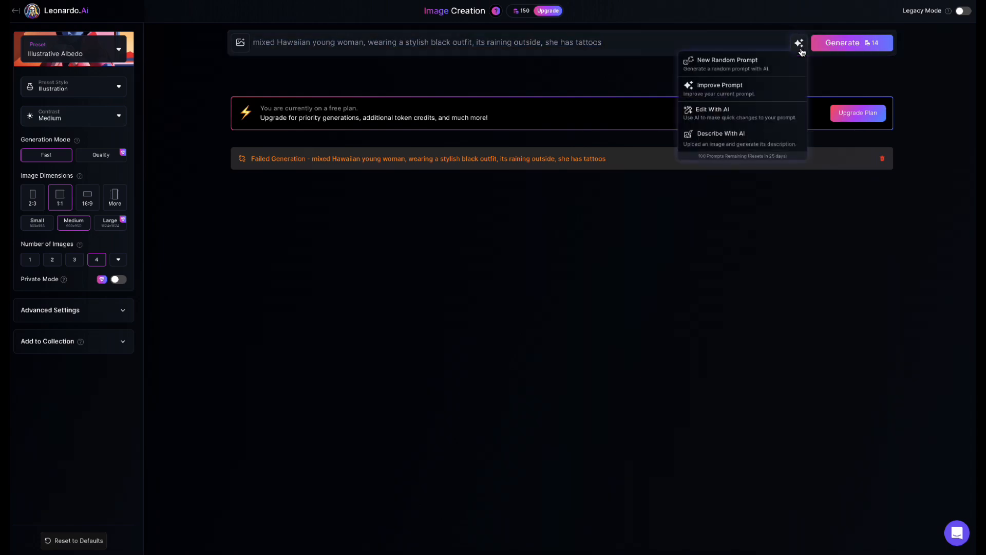
click(760, 91)
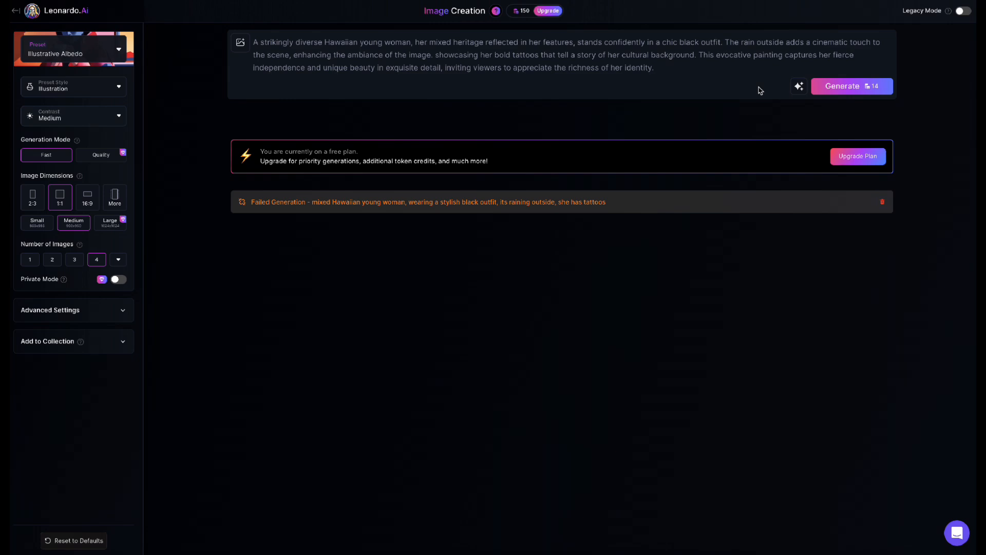
click(855, 93)
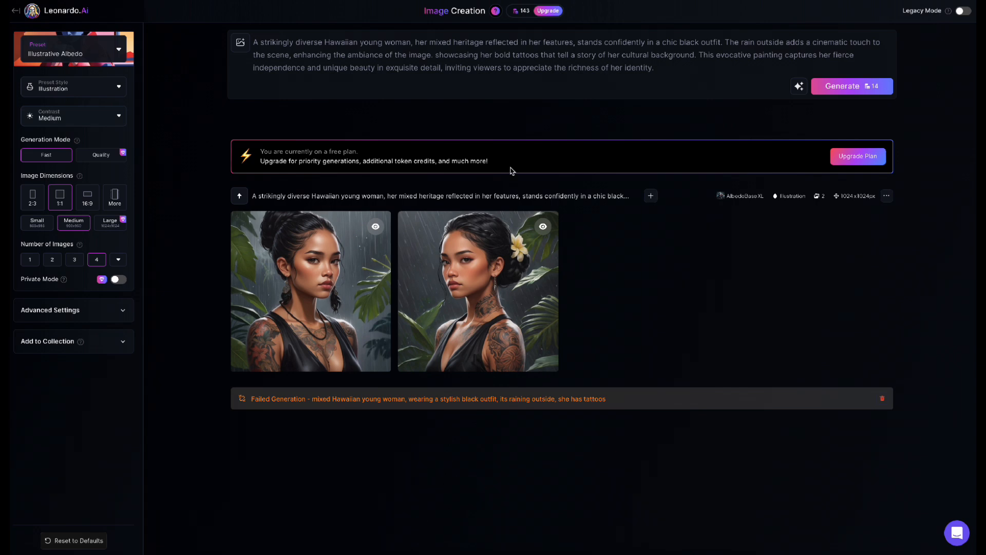
Step: View the generated portrait with the white hair flower enlarged and check the options on the other portrait
click(469, 290)
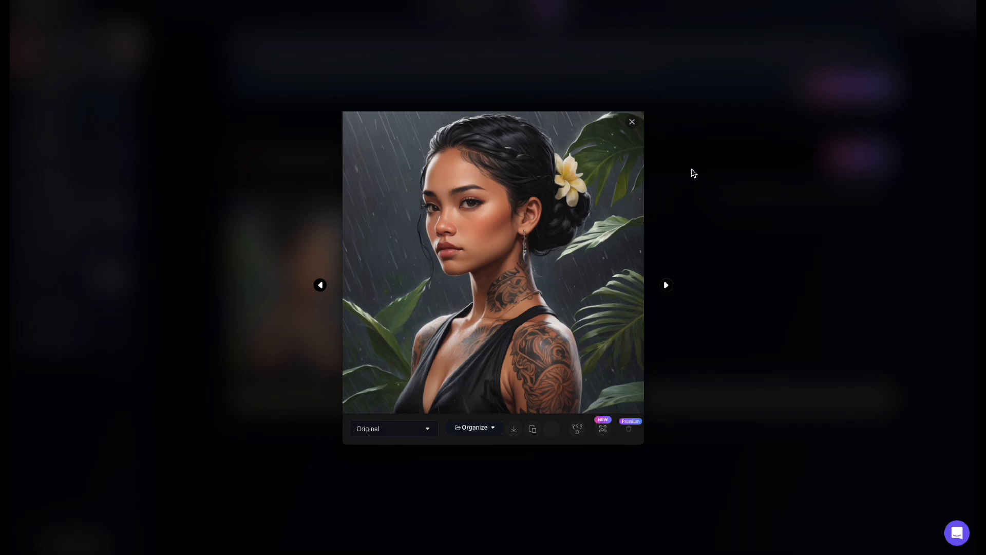
click(633, 122)
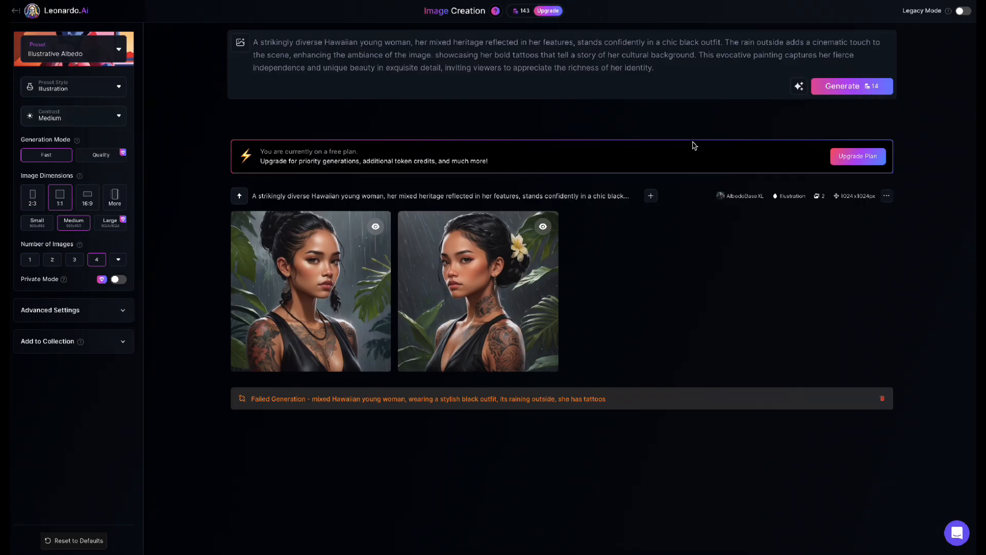
mouse_move(297, 288)
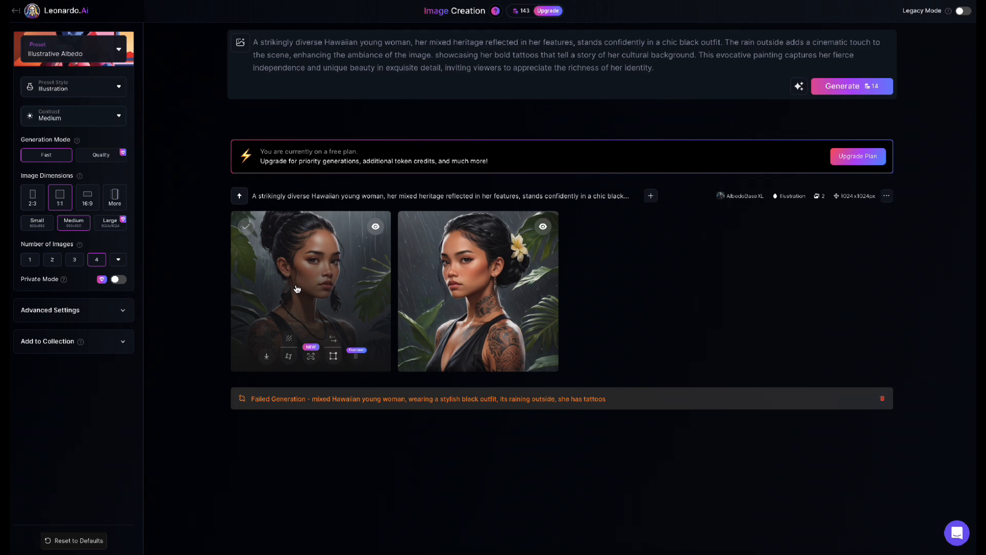
Step: Generate another set of images from the same prompt and preview the portrait with the red hair flower
click(663, 69)
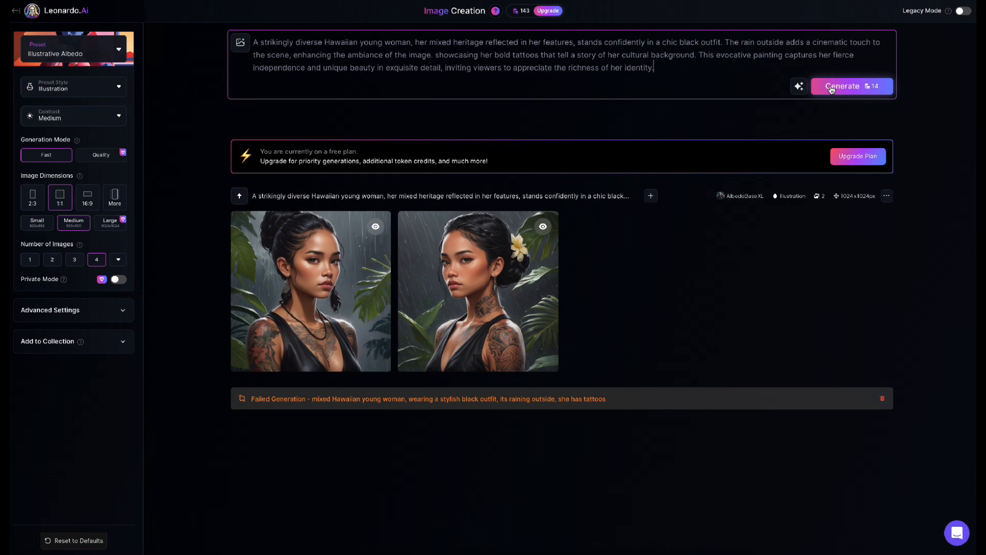
click(874, 89)
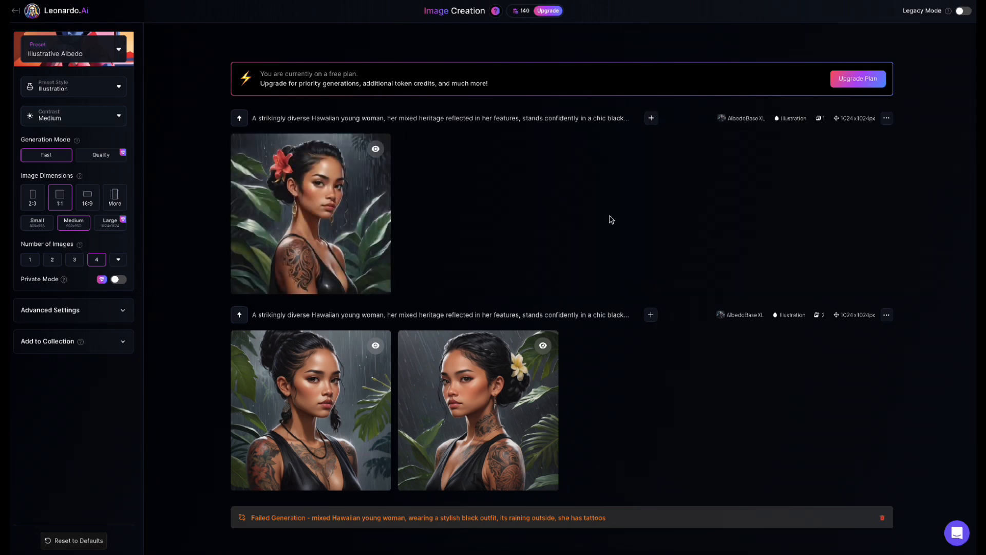
click(363, 212)
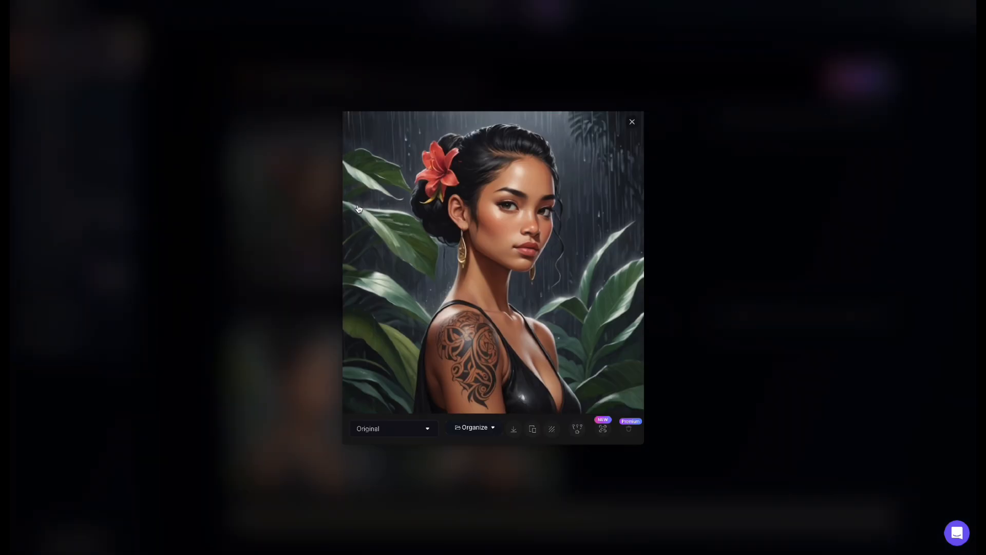
click(631, 122)
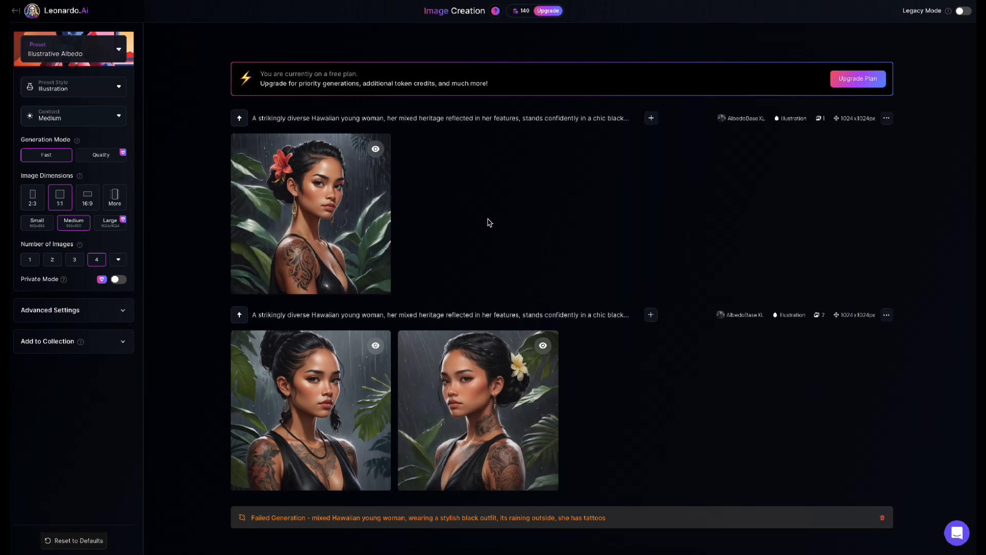
scroll(489, 222, up, 2)
scroll(424, 176, down, 2)
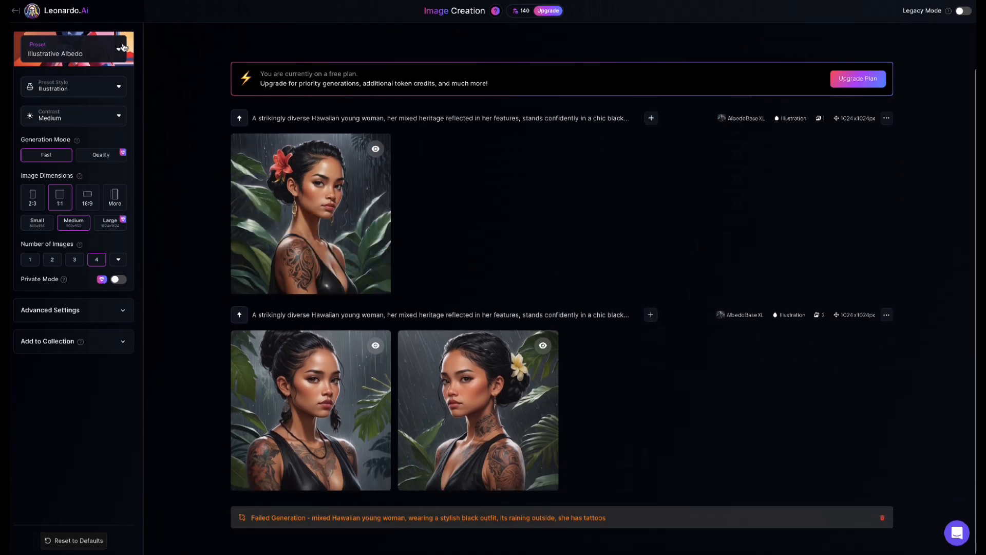
click(87, 90)
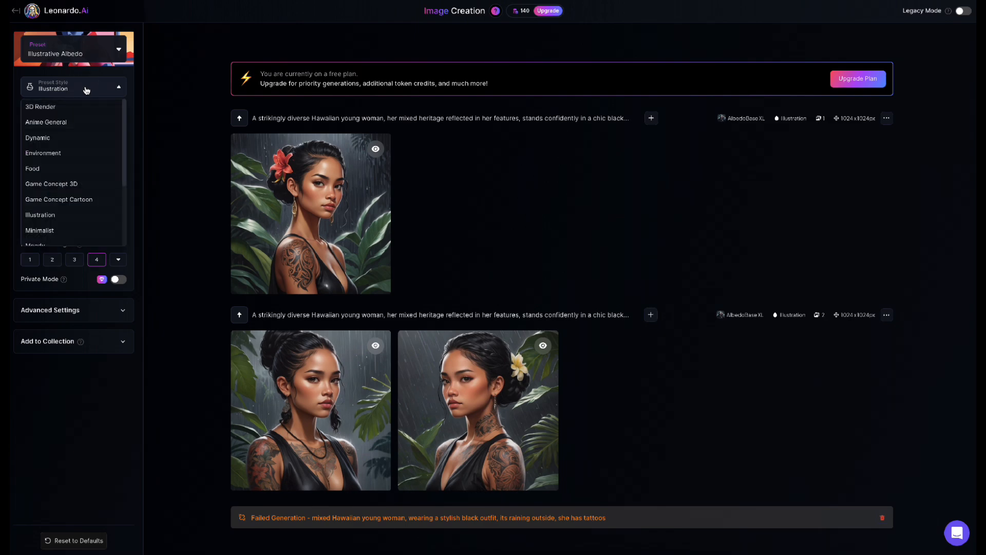
click(87, 90)
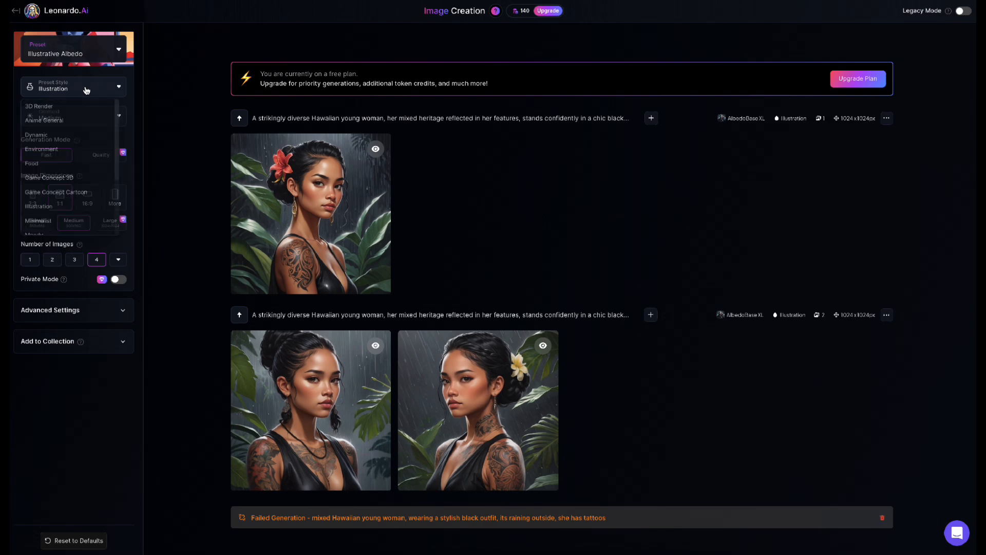
scroll(479, 170, up, 3)
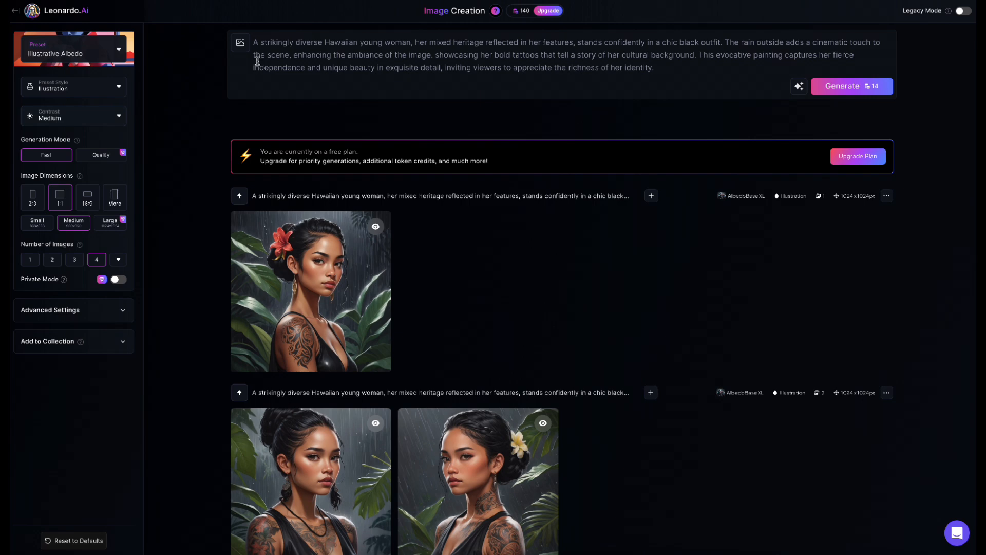
Step: Switch the generation preset to Anime and return to the prompt
click(63, 51)
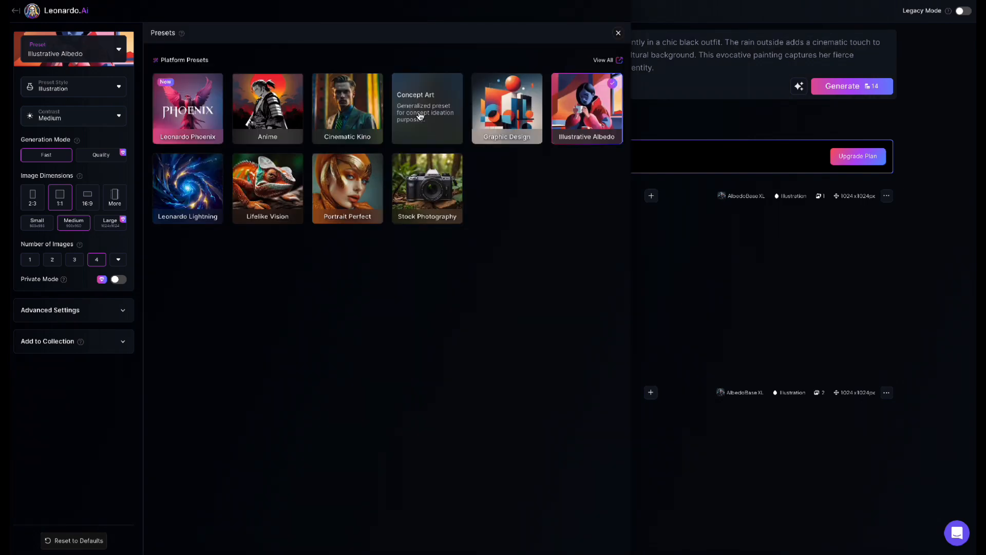
click(296, 117)
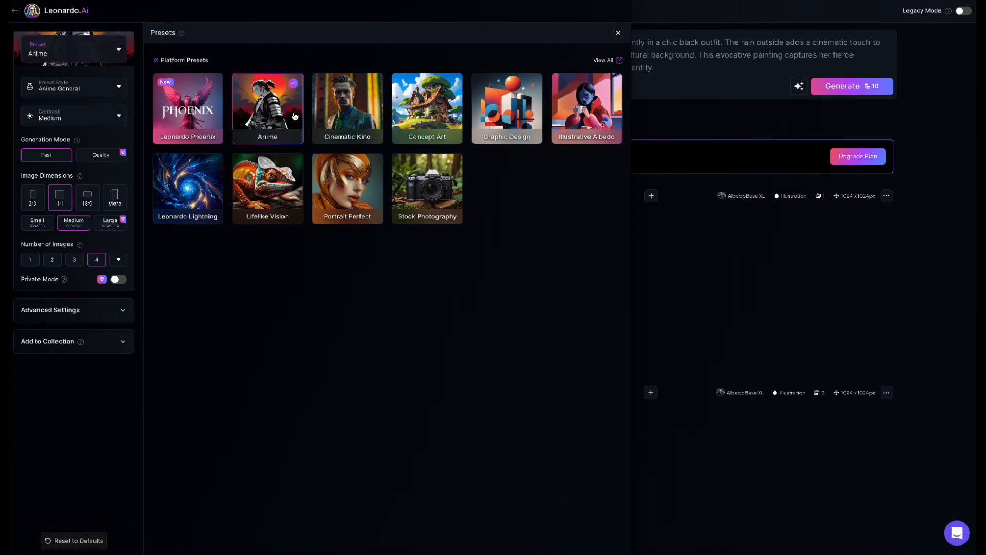
click(618, 32)
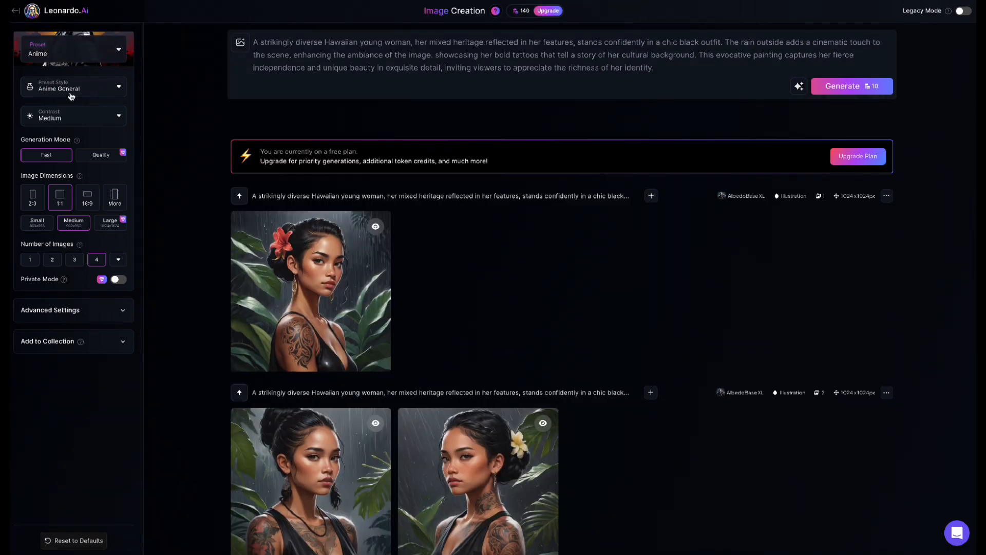
click(307, 67)
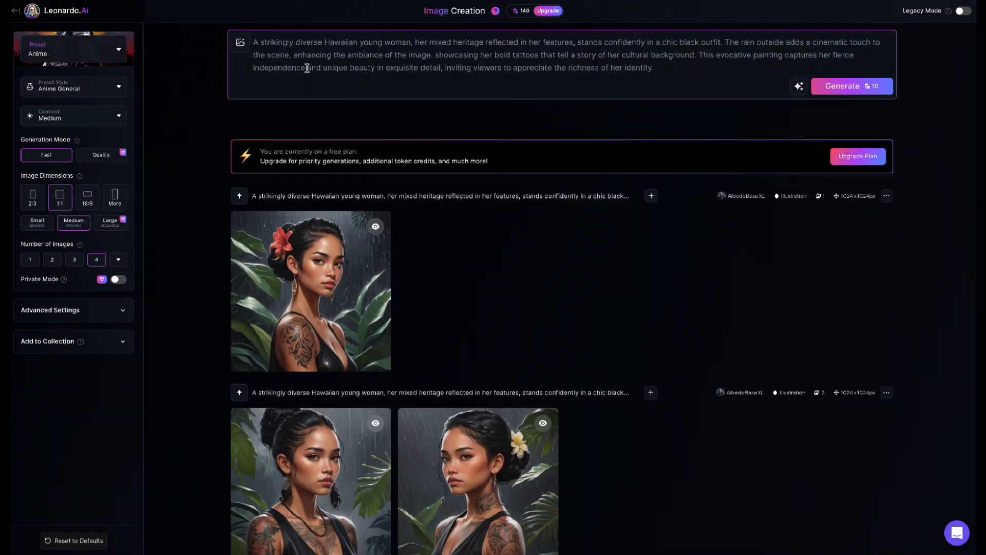
Step: Set the preset style to Manga and try to generate images from the existing Hawaiian woman prompt
click(69, 89)
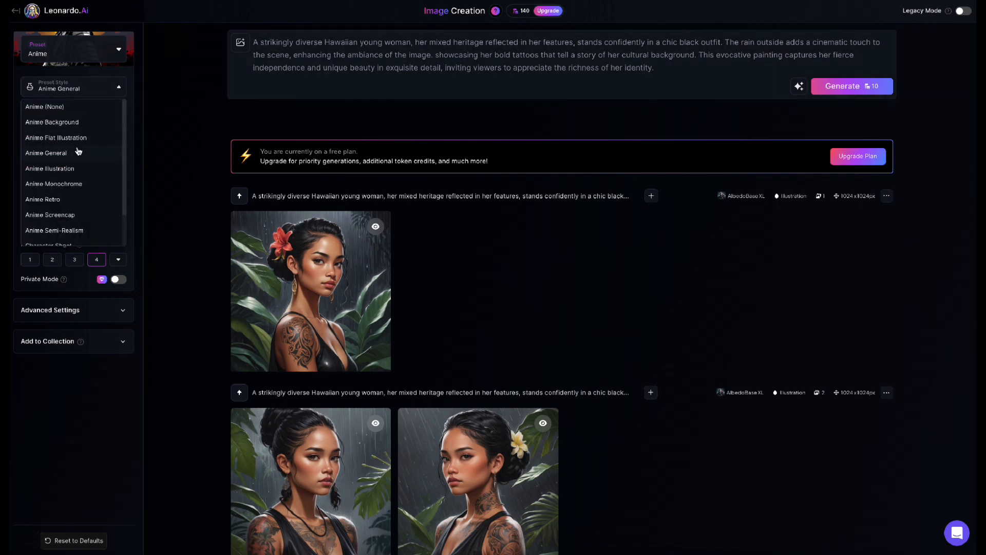
scroll(80, 190, down, 3)
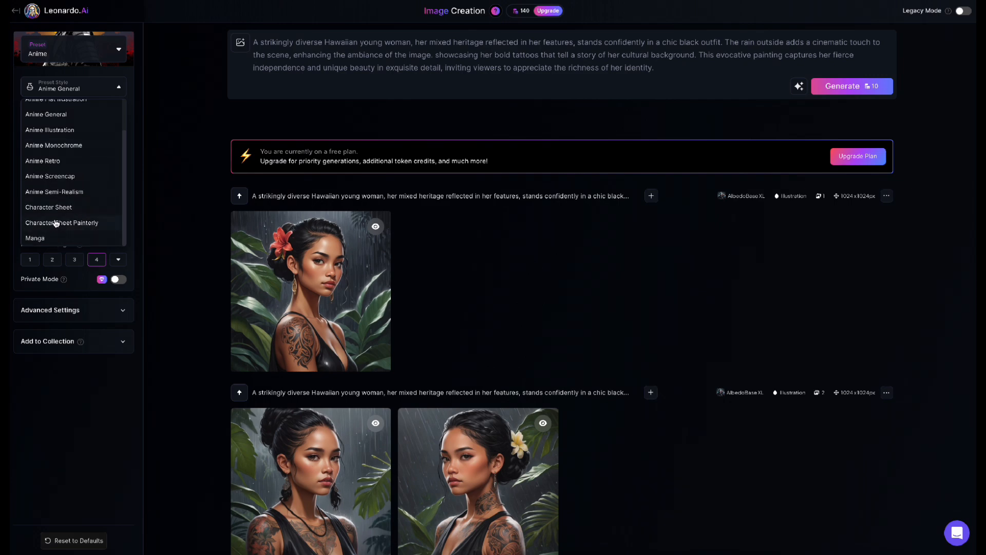
click(55, 240)
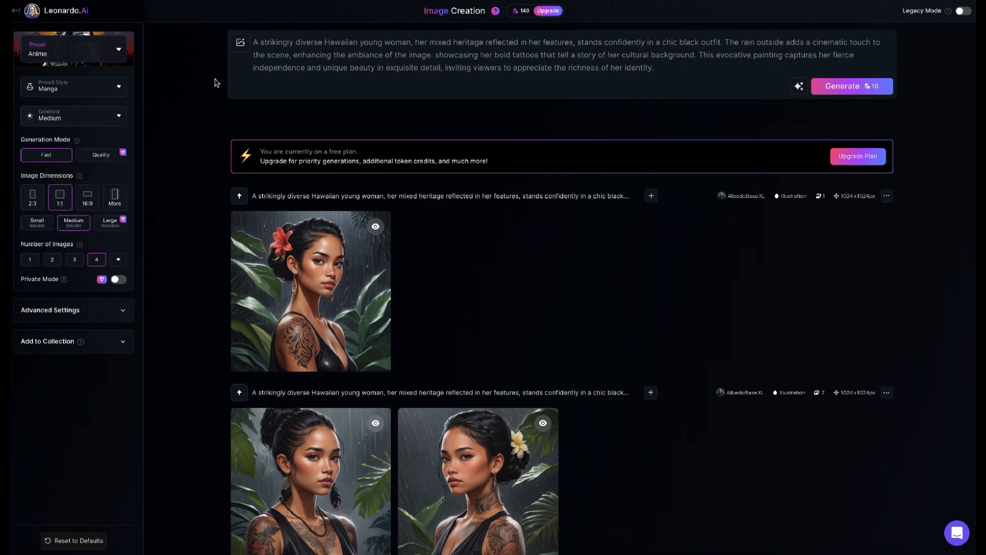
click(842, 91)
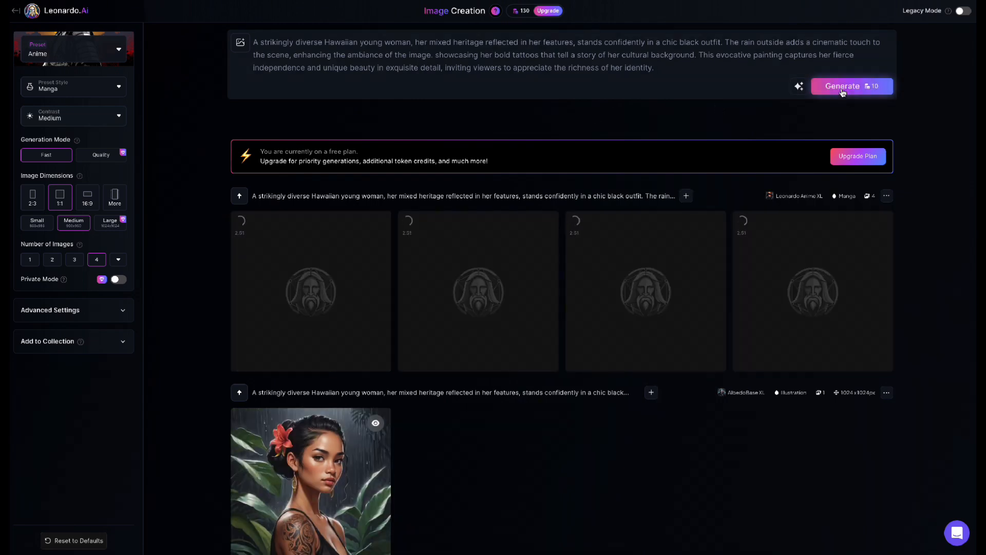
mouse_move(317, 462)
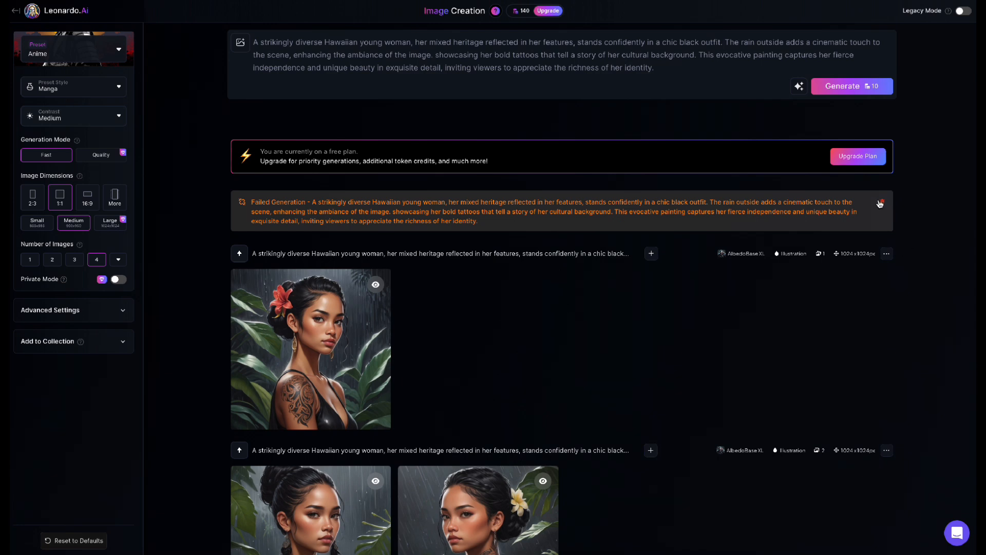
scroll(880, 204, down, 1)
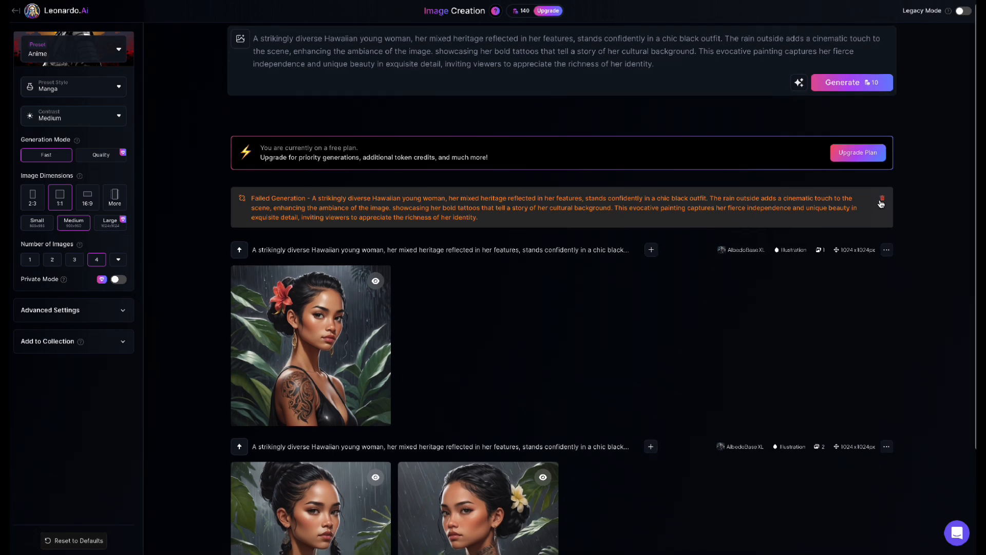
Step: Change the preset to Illustrative Albedo and set its preset style to Sketch (Color)
click(73, 49)
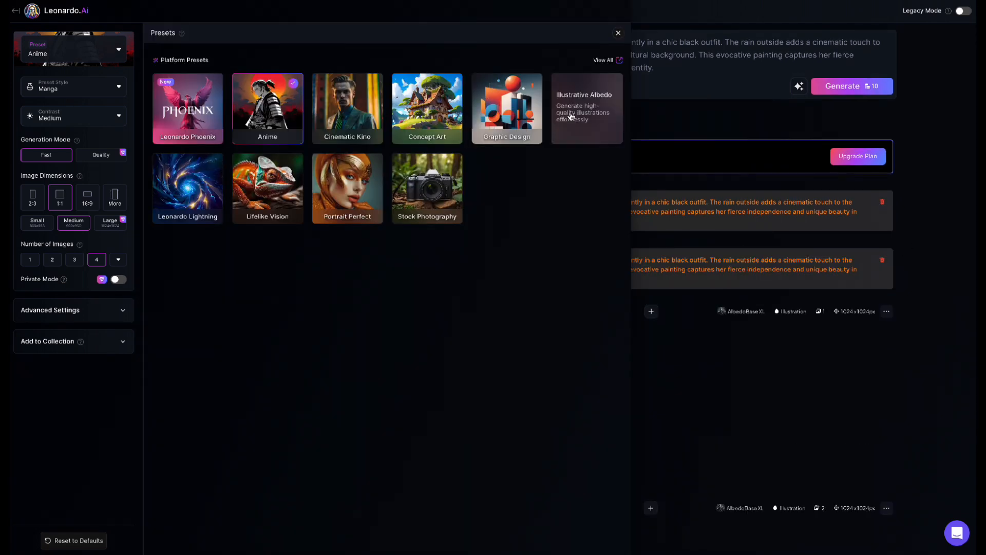
click(586, 108)
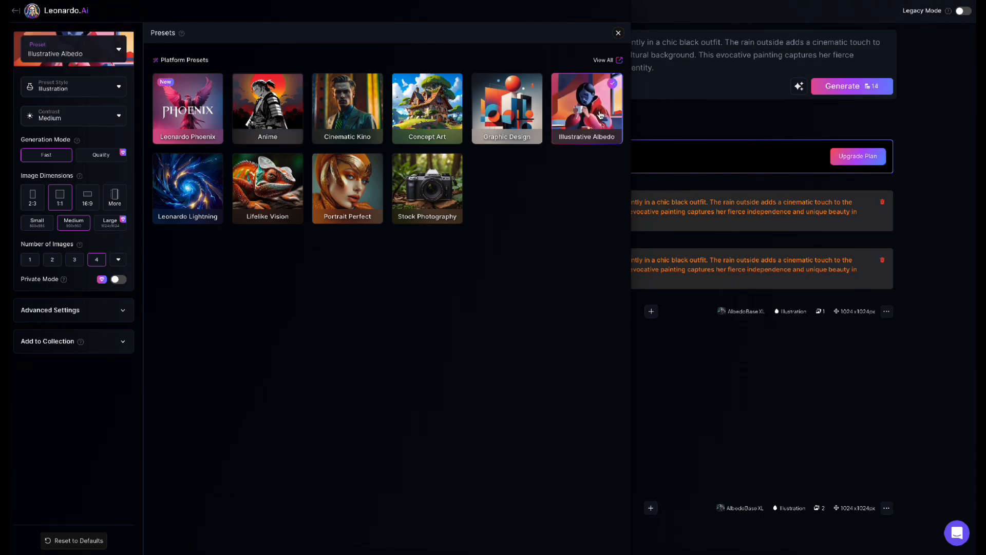
click(66, 89)
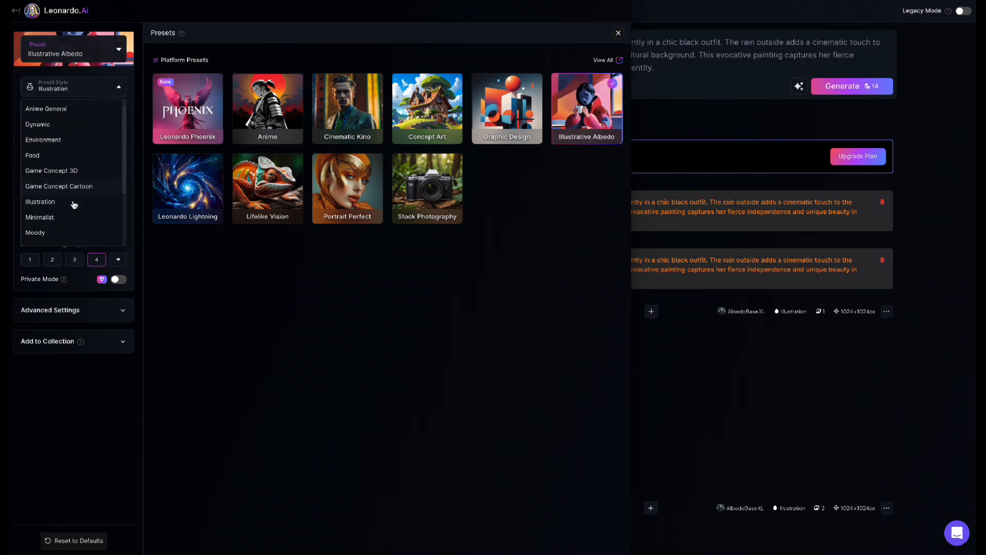
scroll(74, 204, down, 3)
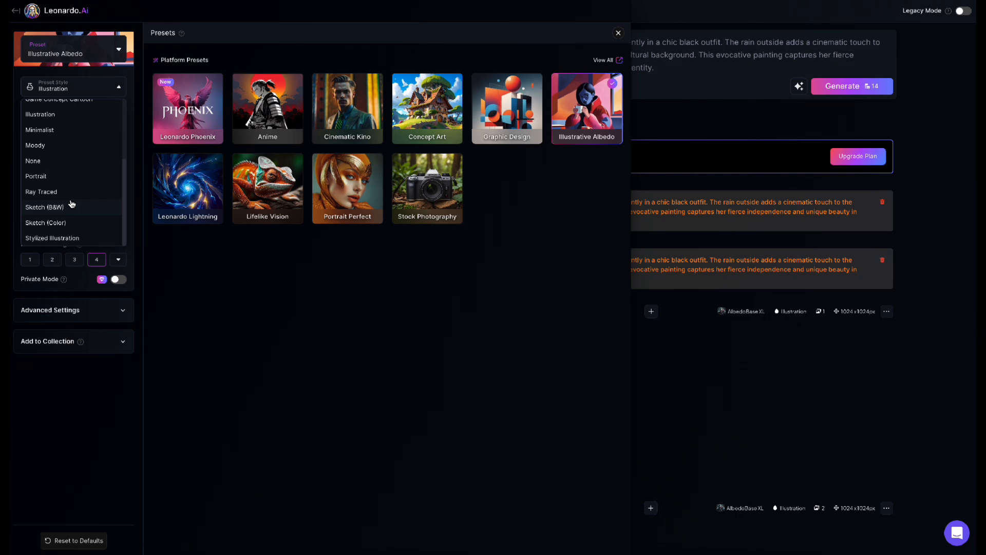
click(67, 227)
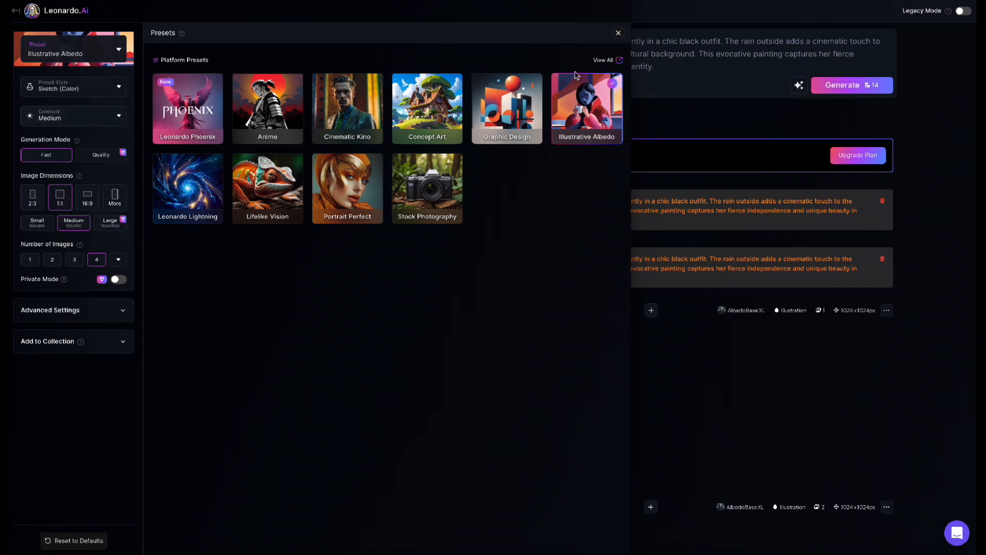
click(619, 33)
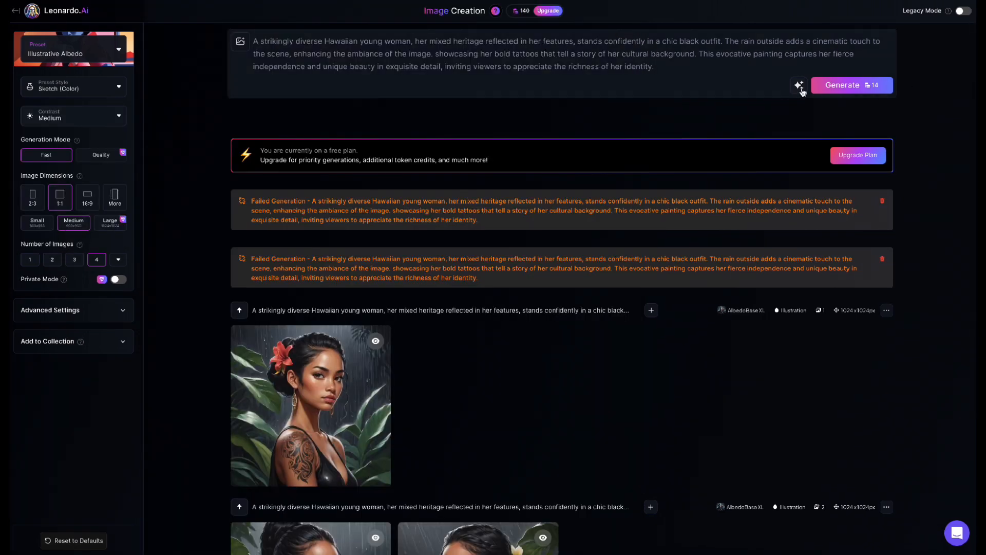
Step: Generate images of the Hawaiian woman in the color sketch style and preview the profile portrait with the white hair flower
click(855, 88)
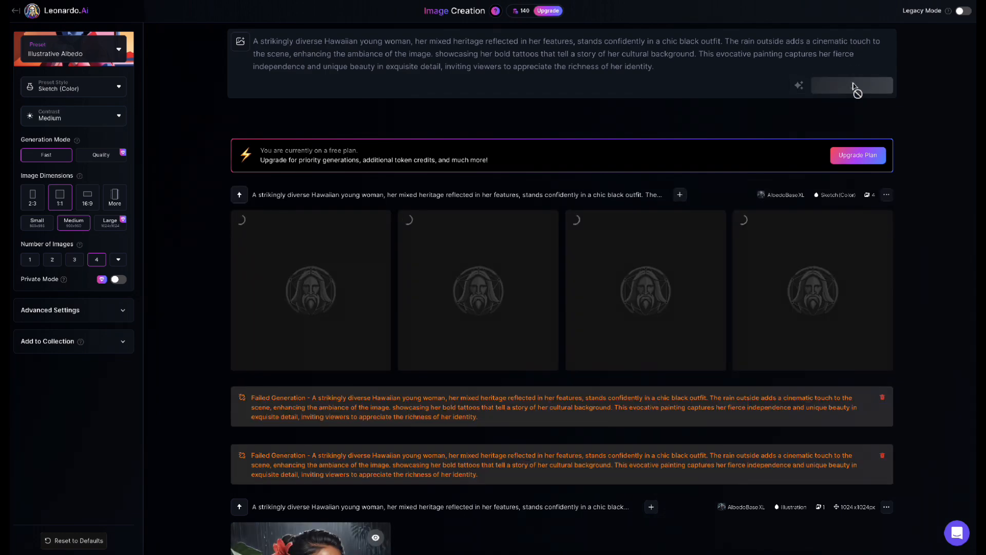
scroll(944, 217, down, 2)
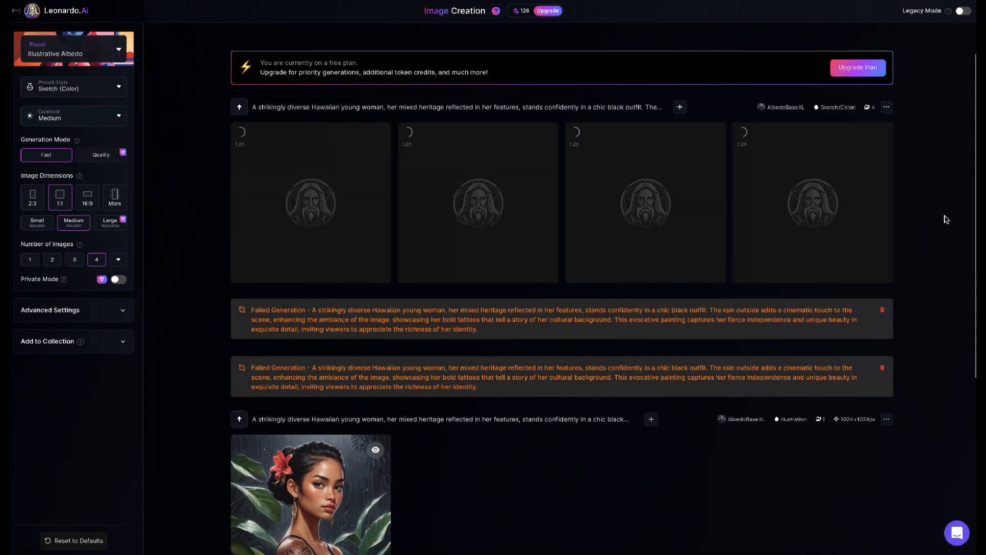
scroll(944, 218, down, 2)
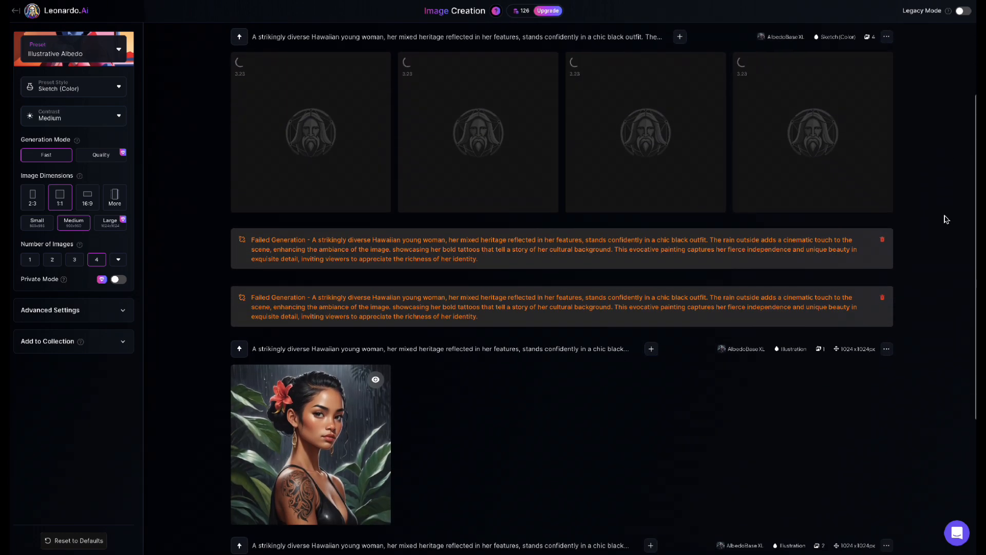
click(453, 109)
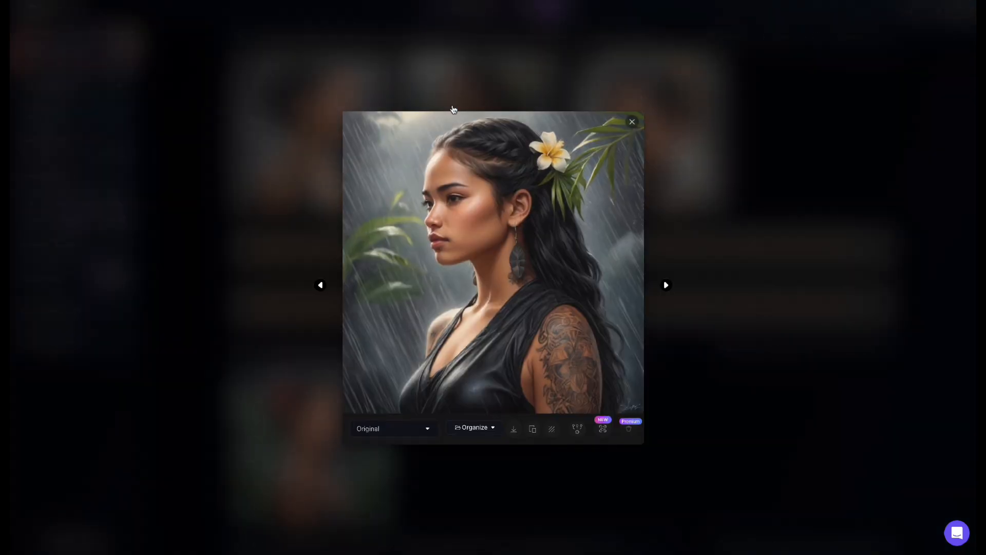
click(631, 122)
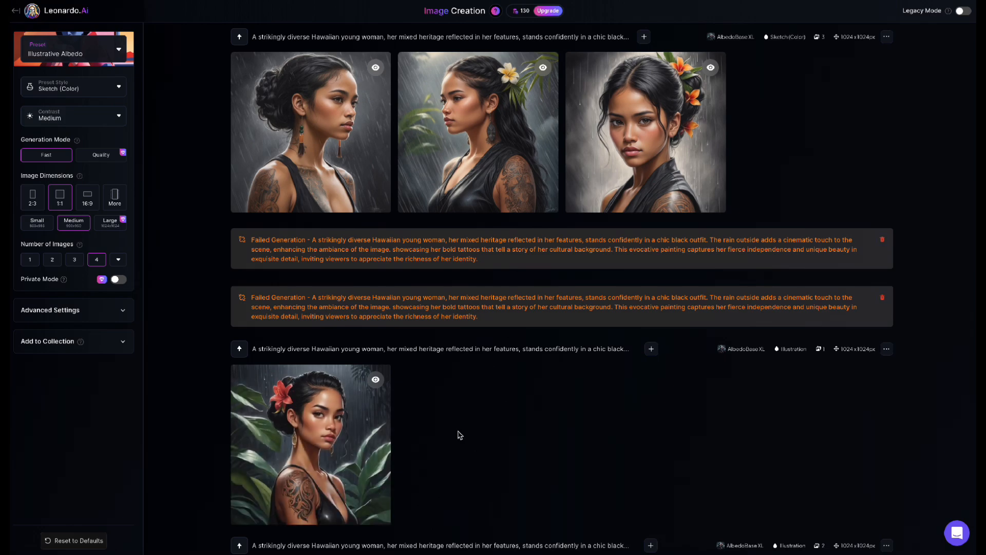
scroll(459, 435, down, 5)
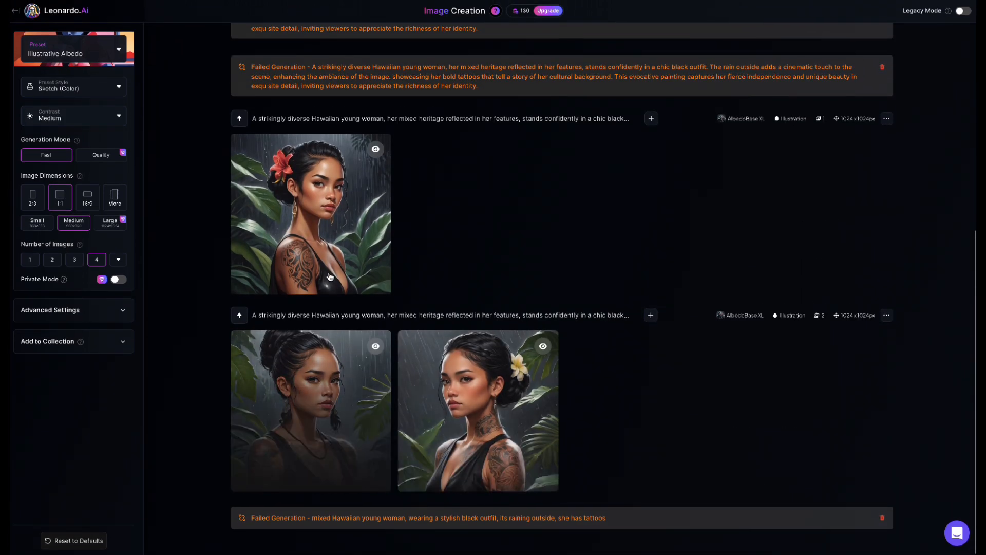
scroll(524, 211, up, 8)
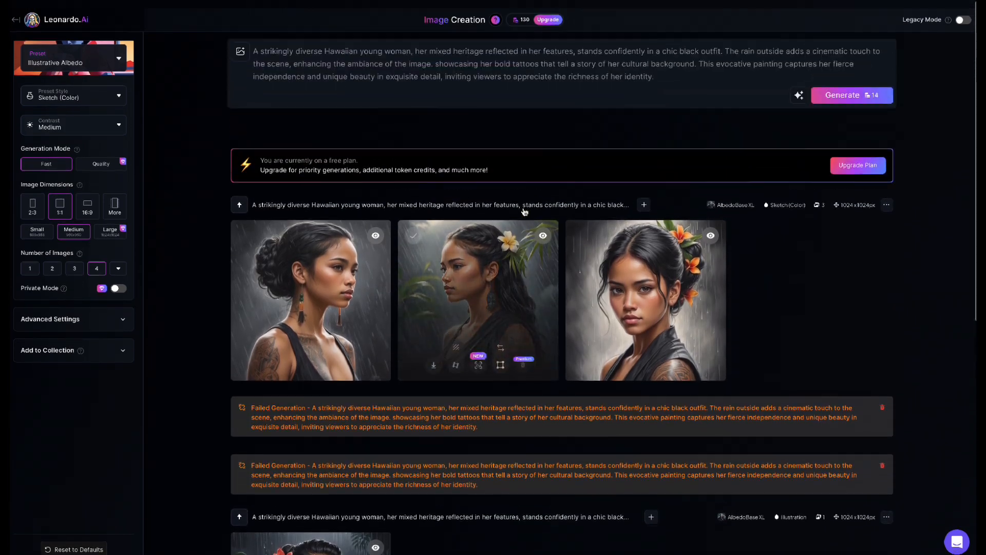
Step: Replace the prompt with "a young woman African American budgets, there's cash all around her"
key(ctrl+a)
key(BackSpace)
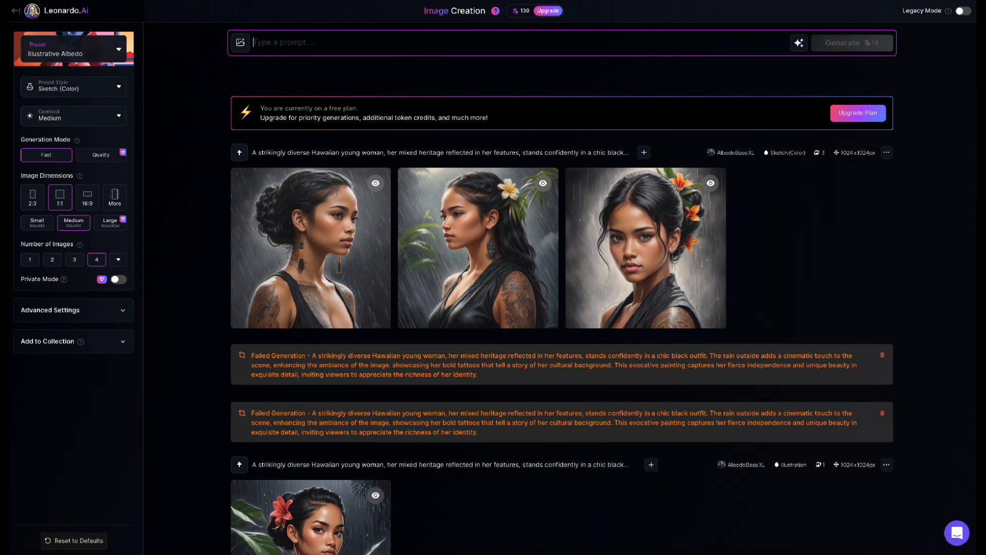
text(a you)
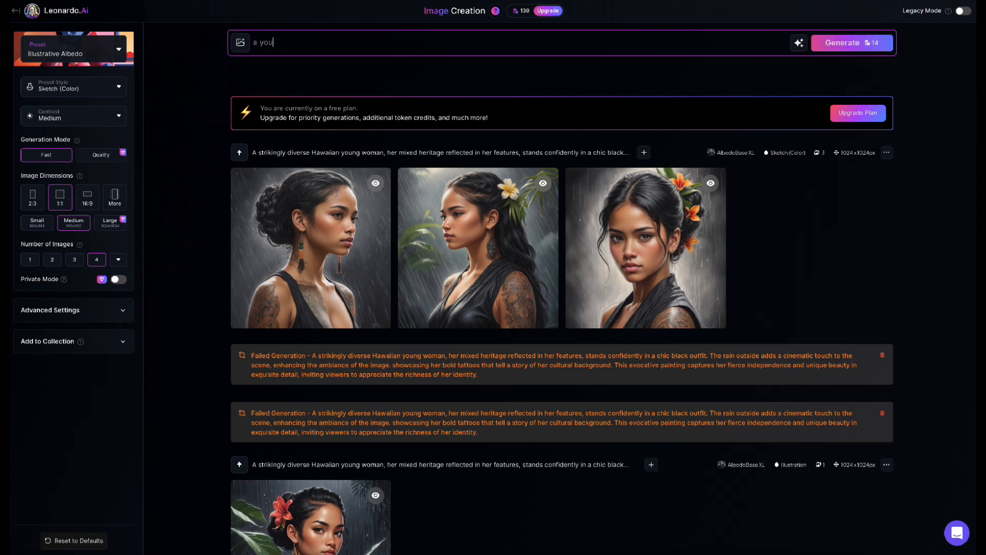
text(ng owoman african american )
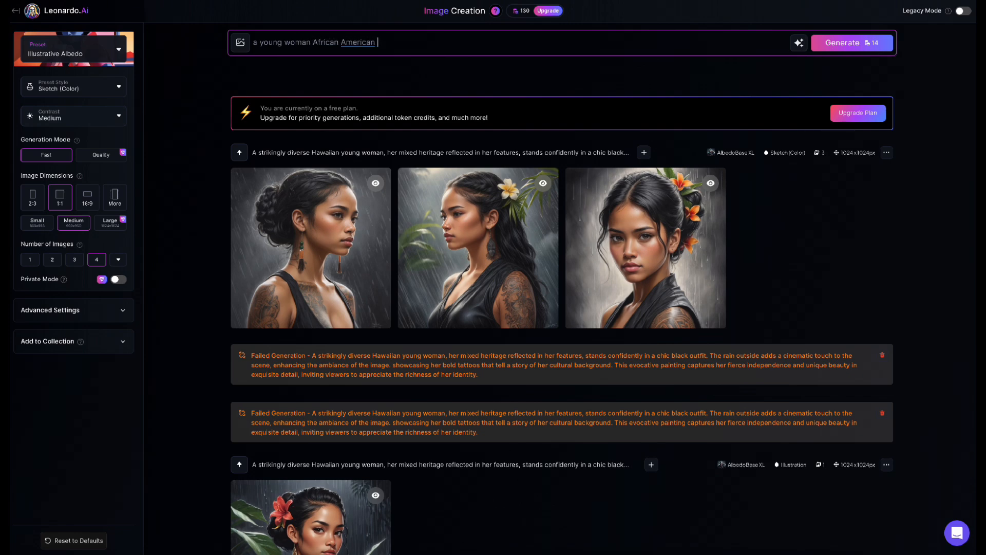
text(budgets, there's cash all around her)
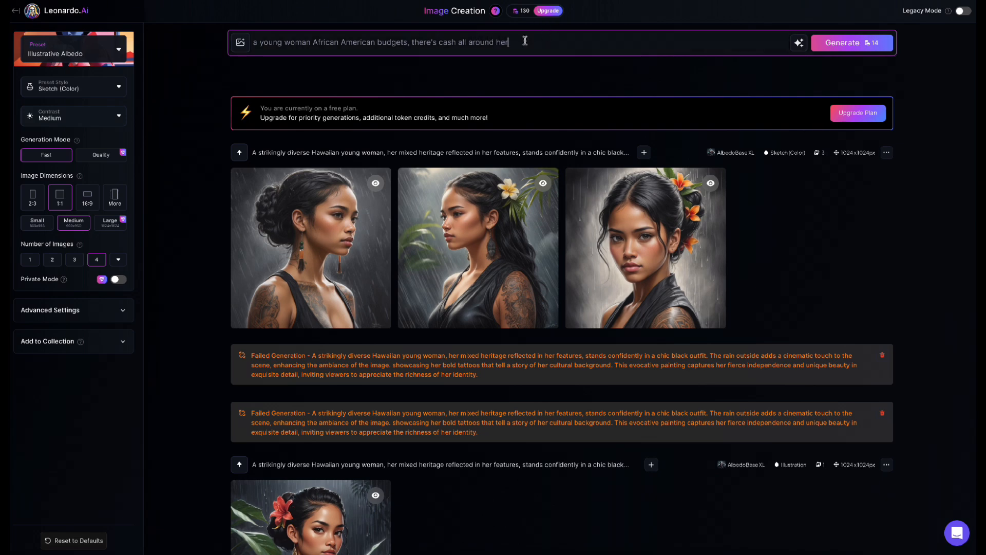
Step: Rewrite the budgeting prompt with the AI Improve Prompt option and generate images from the improved version
click(799, 42)
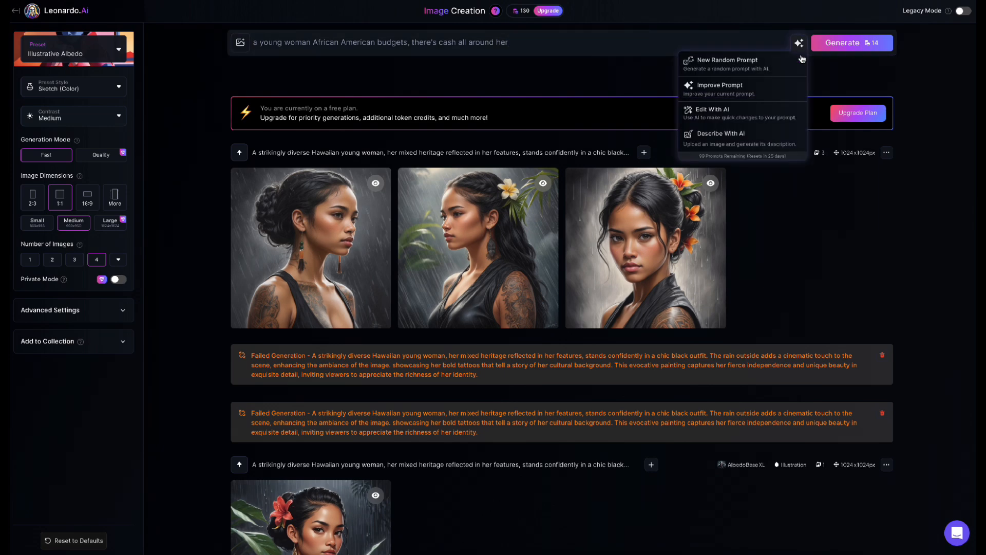
click(767, 96)
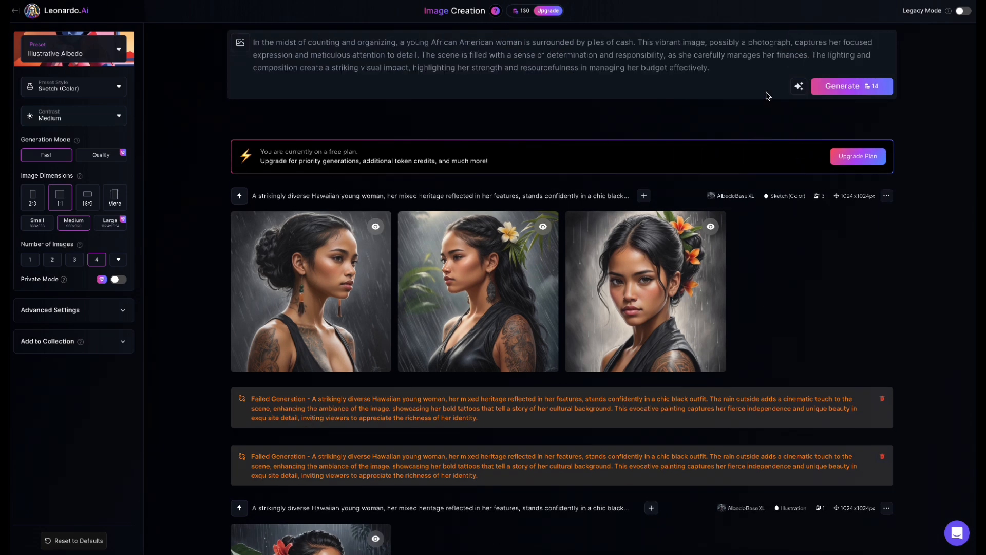
click(837, 91)
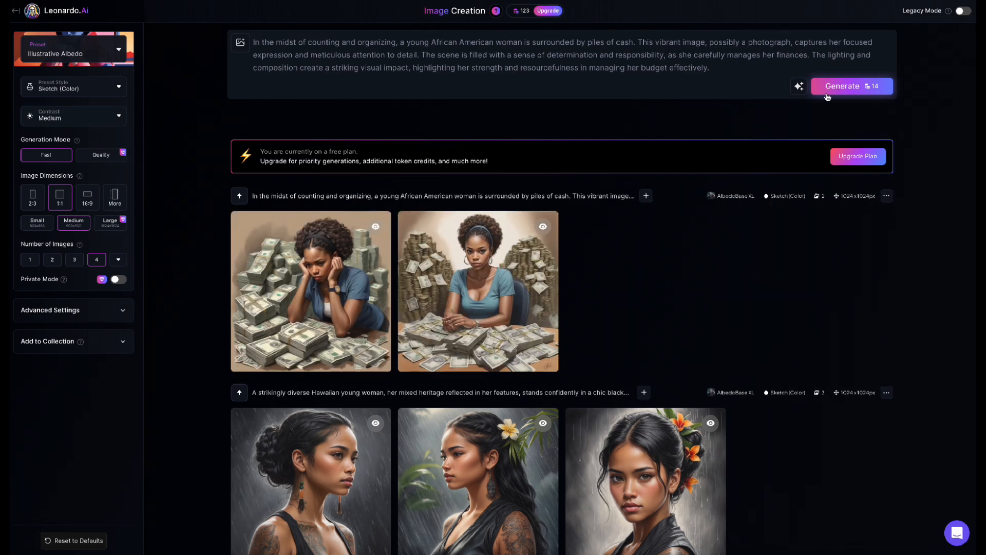
Step: View both generated images of the woman surrounded by cash enlarged, one after the other
click(337, 292)
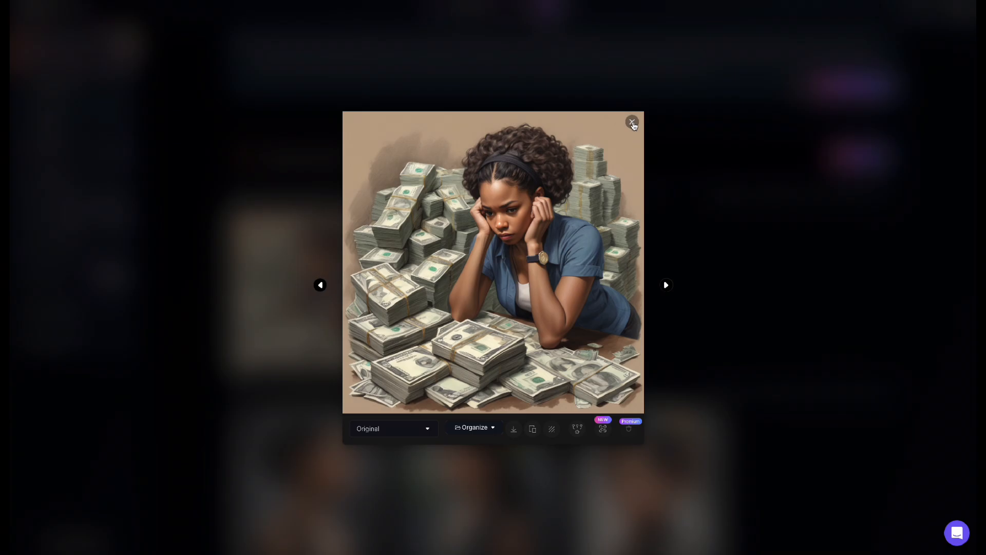
click(632, 122)
click(478, 287)
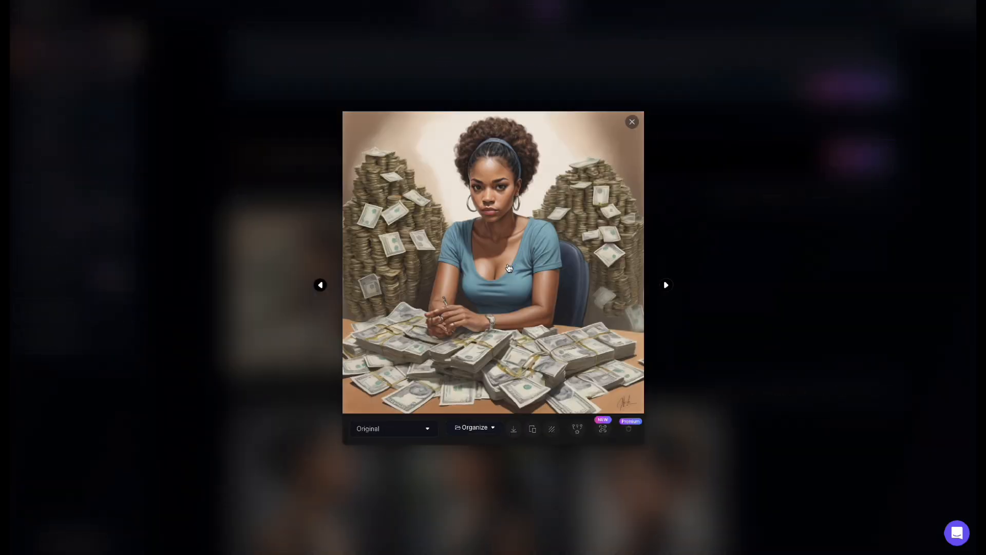
Step: Close the enlarged image and replace the prompt with "African american boss woman, counting money, she is confident, wears gold jewelry"
click(632, 122)
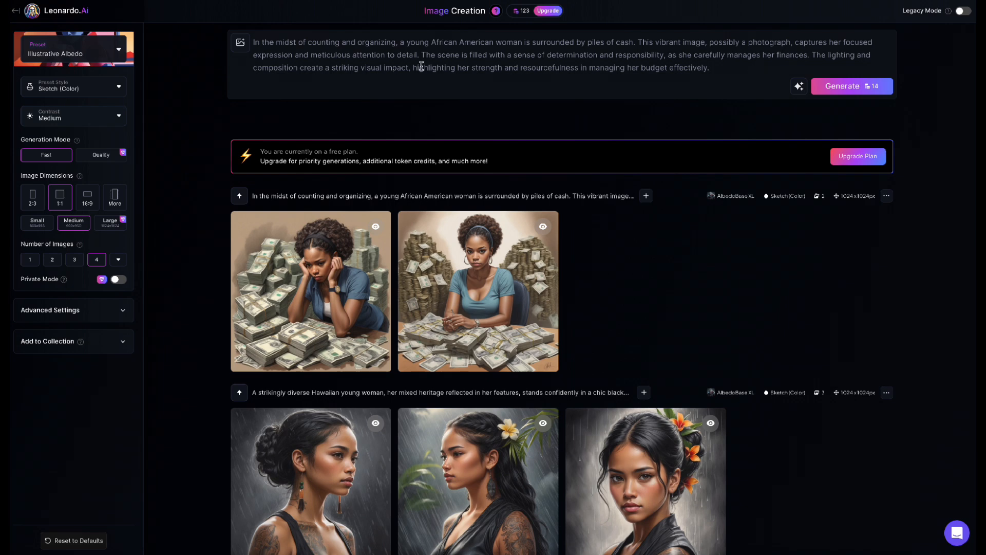
drag(715, 68, 199, 29)
key(BackSpace)
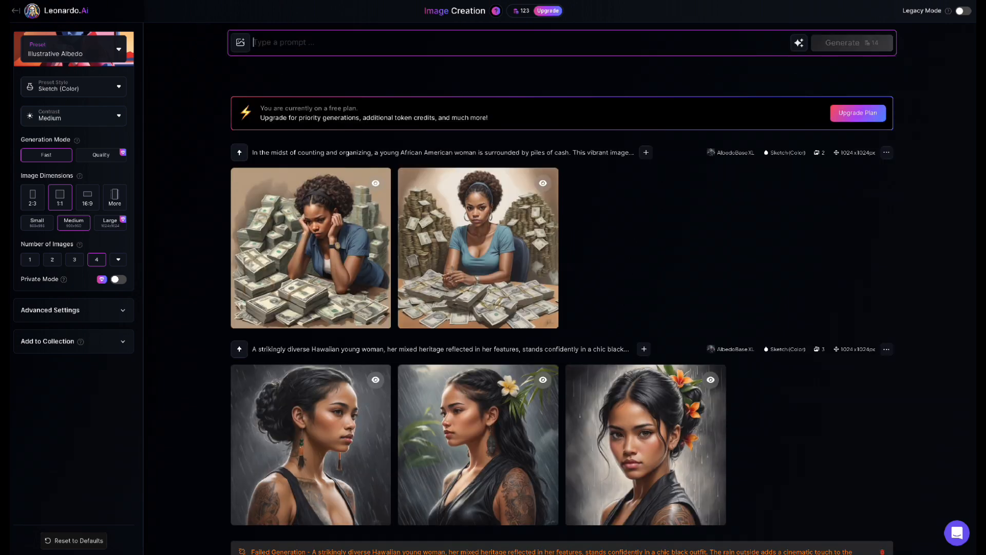
text(afri)
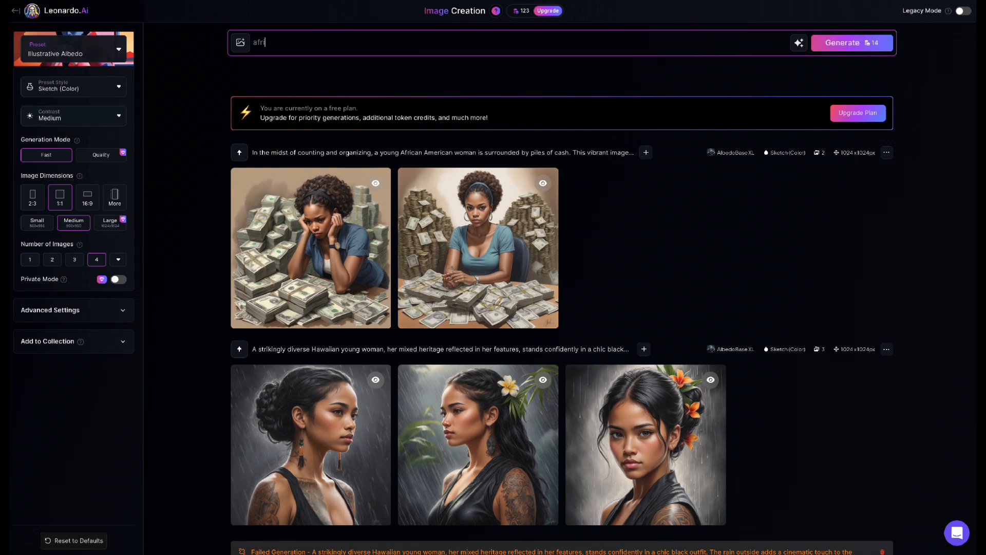
text(can american boss woman,)
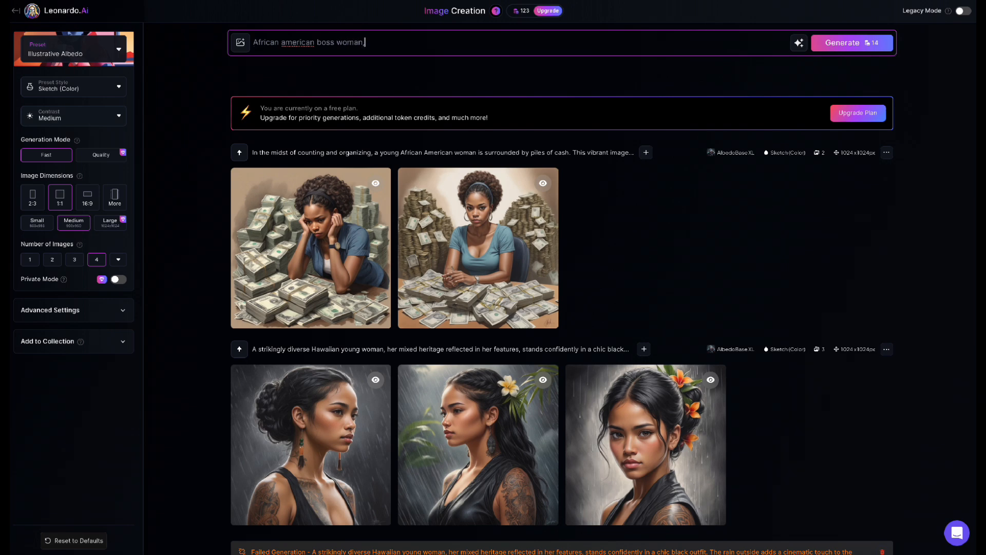
text( counting money, she is confiden)
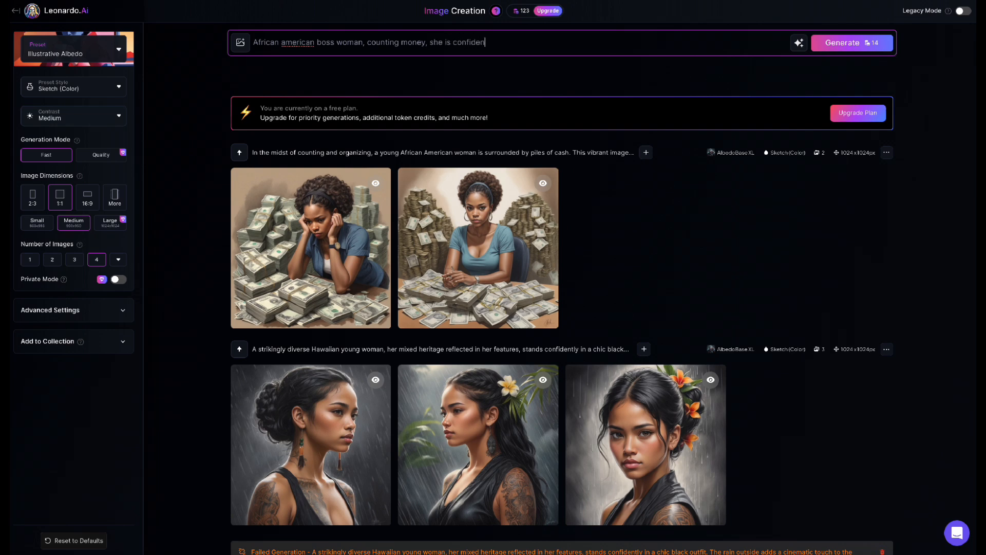
text(t, wears gold jewelry)
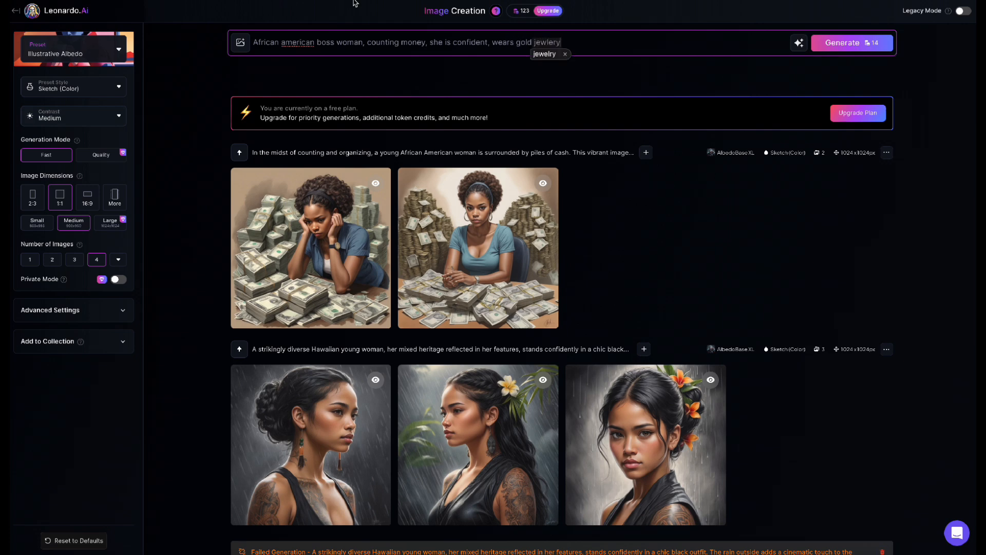
Step: Rewrite the boss woman prompt with the AI Improve Prompt option and generate four images from the improved version
click(798, 42)
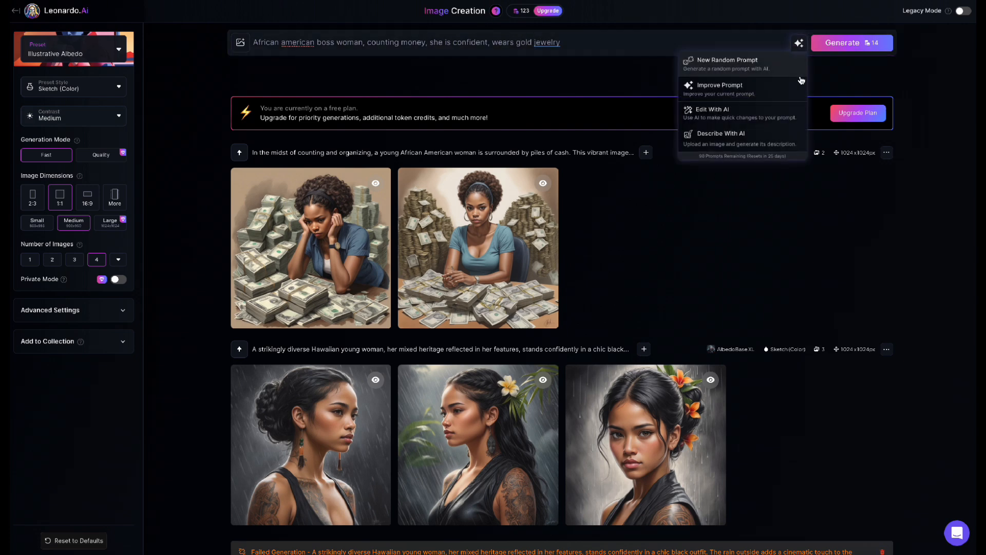
click(781, 87)
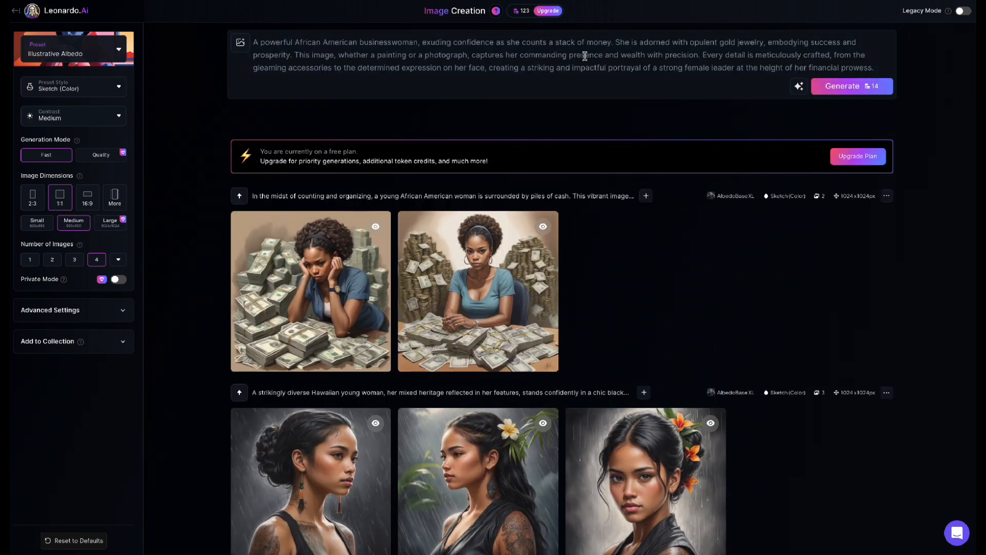
click(883, 93)
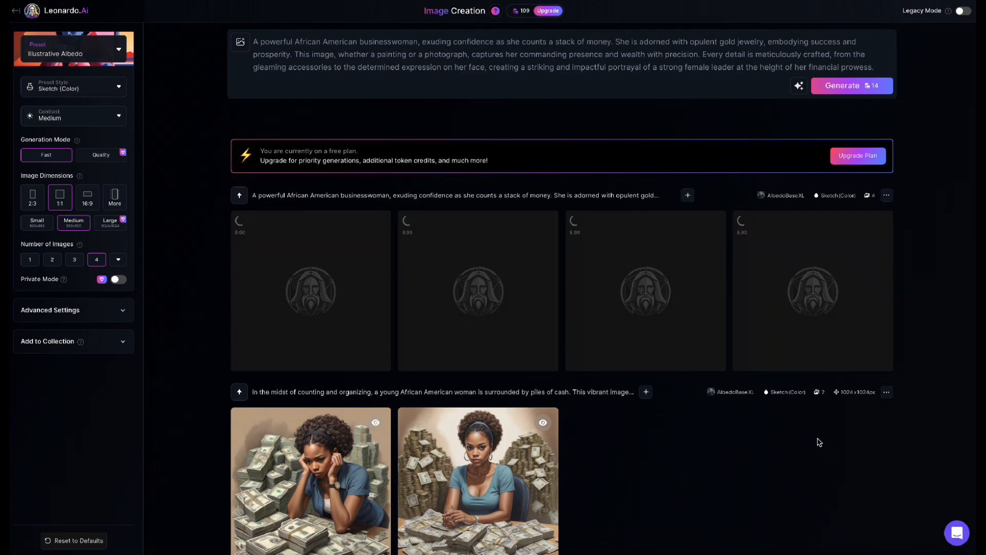
scroll(819, 442, down, 5)
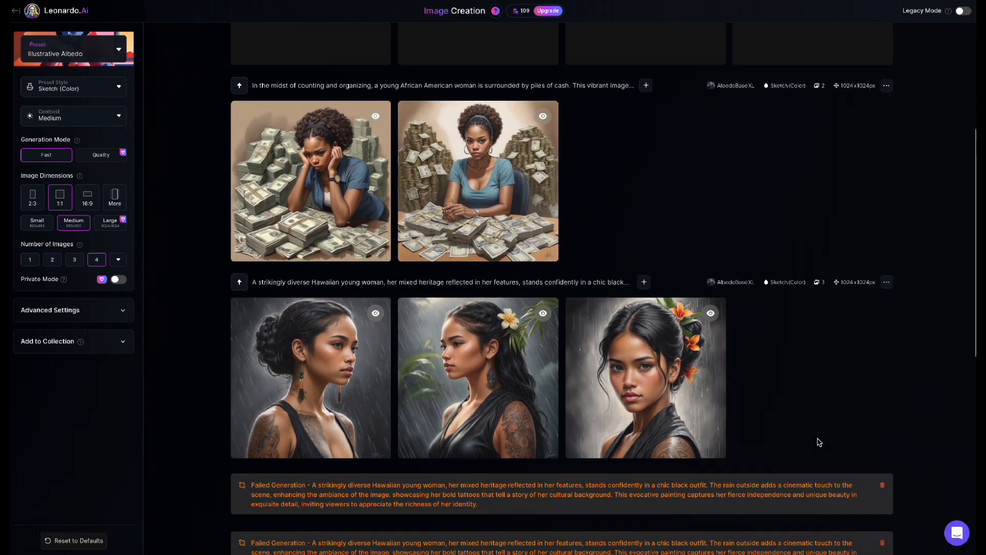
scroll(819, 442, up, 5)
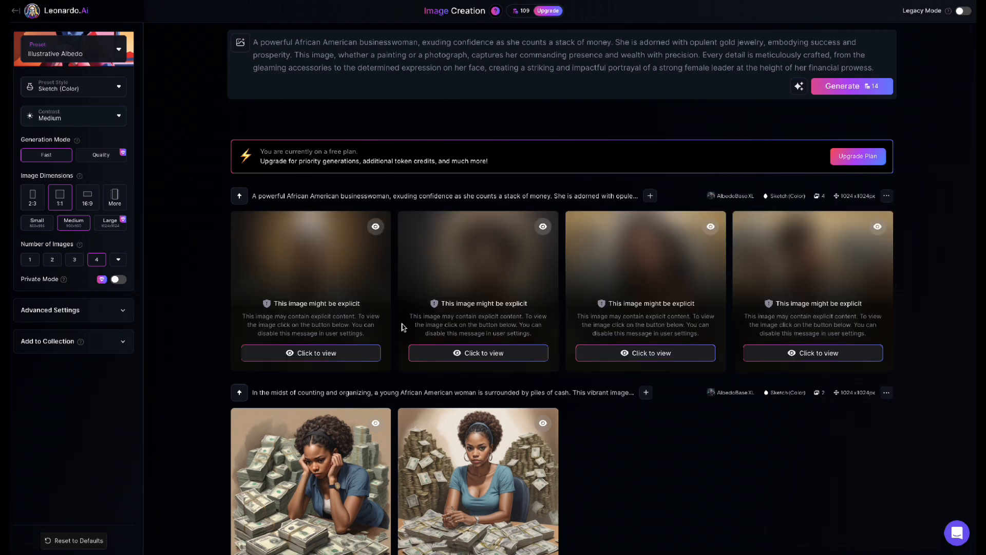
Step: Reveal all four generated businesswoman images hidden behind the explicit-content notice
click(524, 353)
click(334, 353)
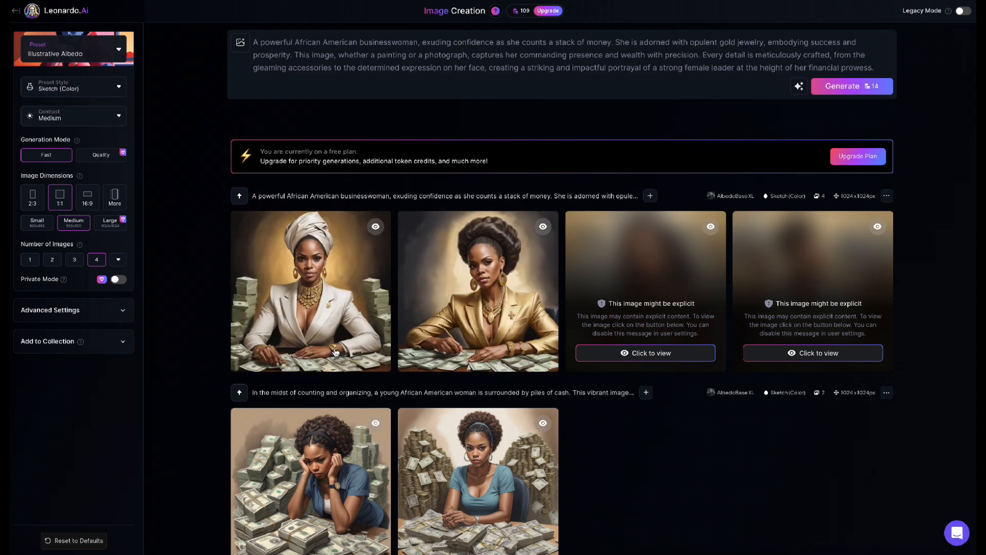
click(712, 356)
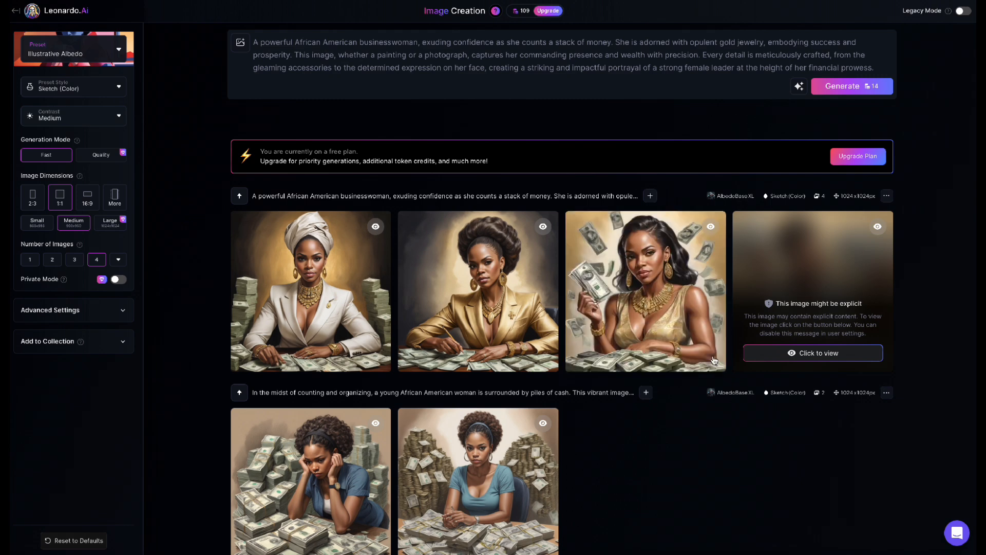
click(799, 360)
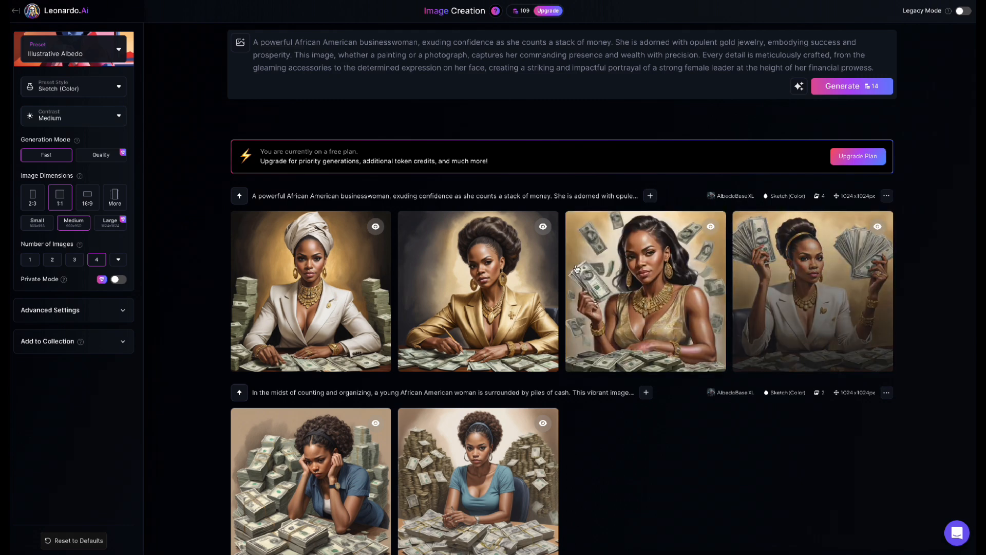
Step: View the businesswoman image with the white head wrap enlarged, close it and look through the earlier generations
click(319, 271)
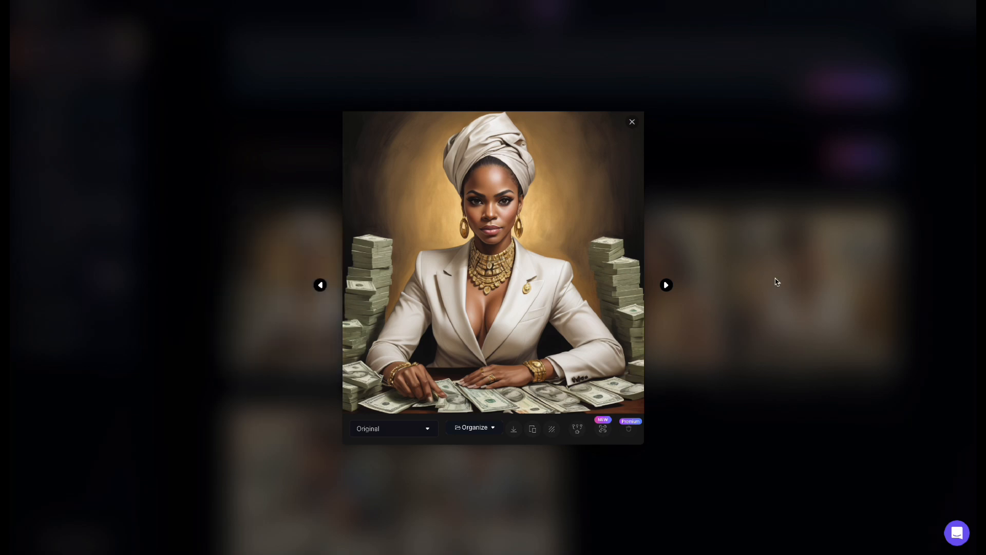
click(631, 125)
scroll(638, 207, down, 15)
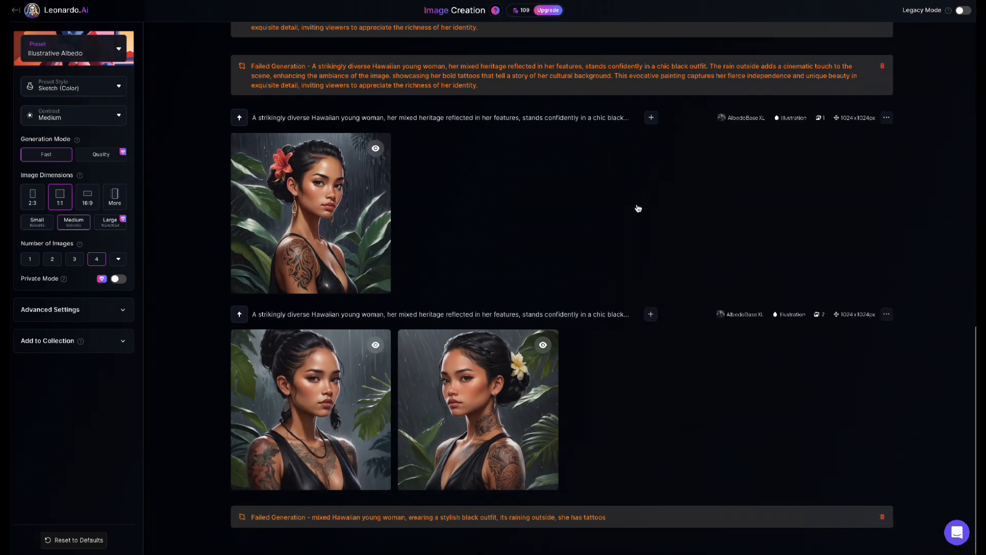
scroll(638, 208, up, 15)
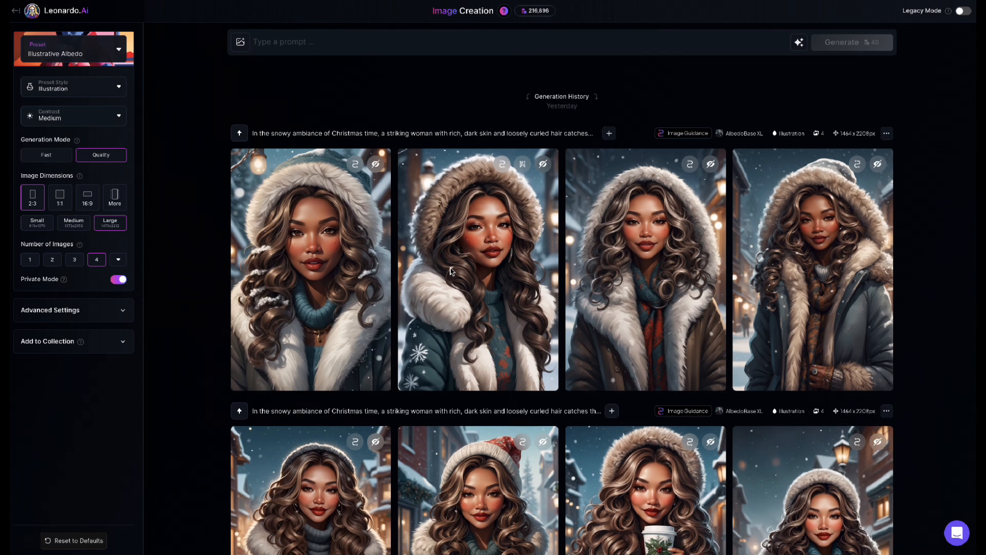
Step: Add the uploaded close-up portrait with long wavy hair as a Character Reference for image guidance
scroll(451, 271, down, 3)
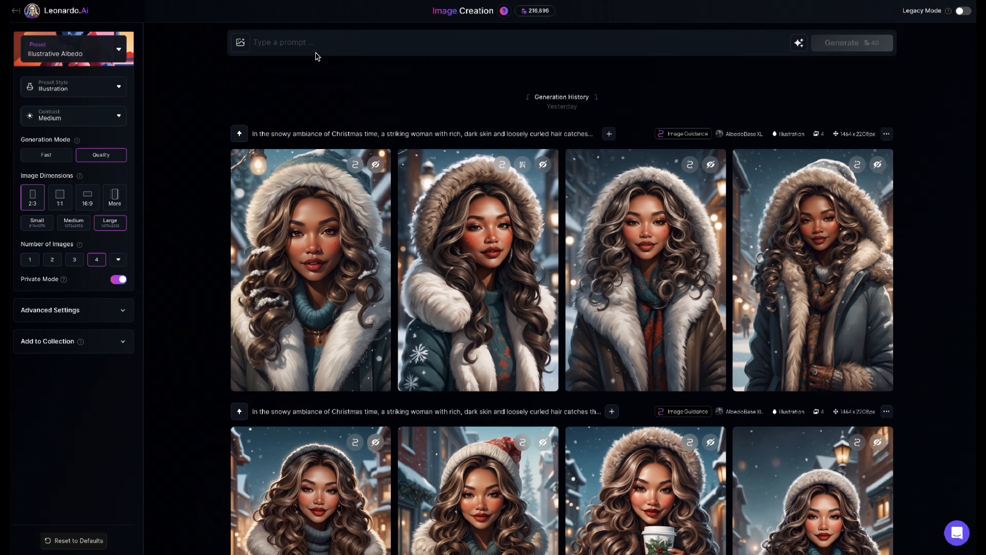
click(240, 45)
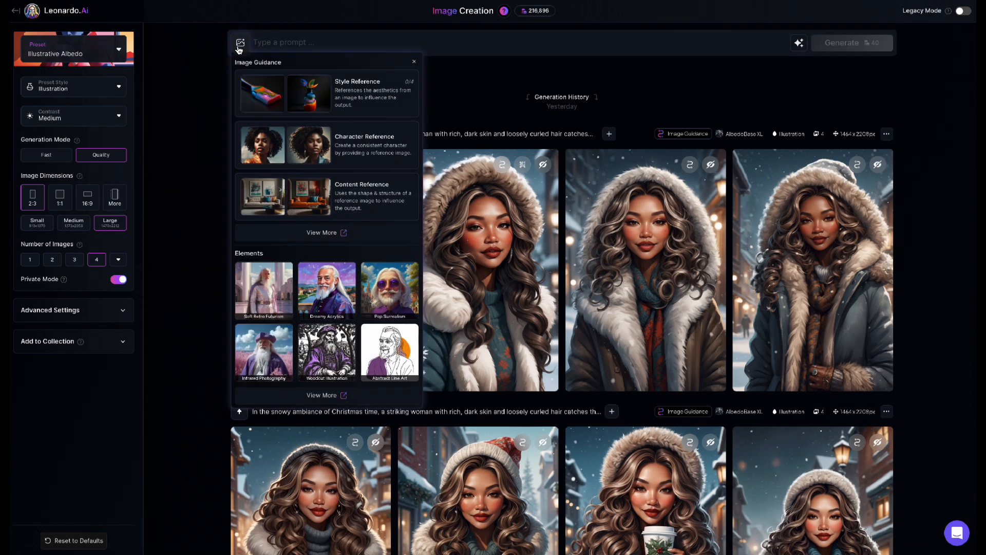
click(342, 151)
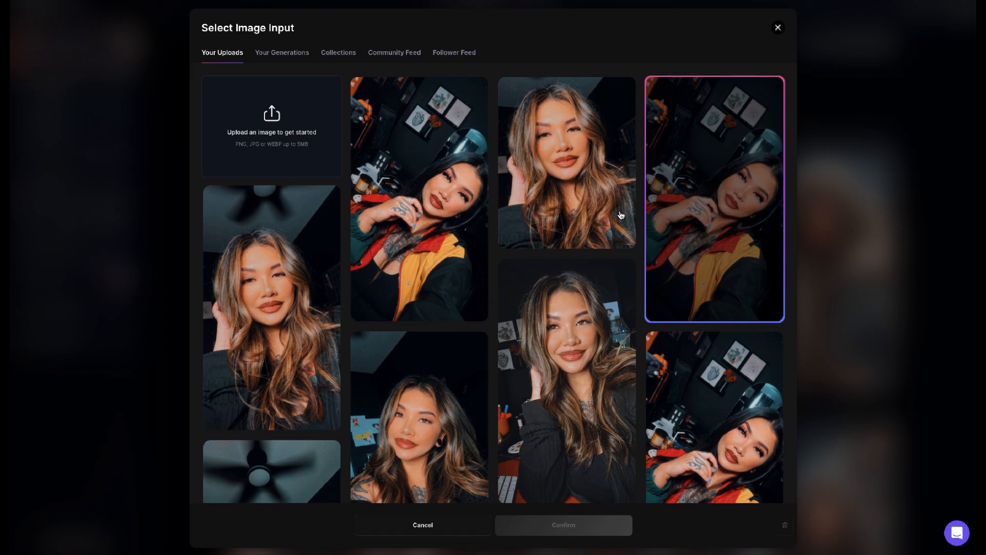
click(574, 215)
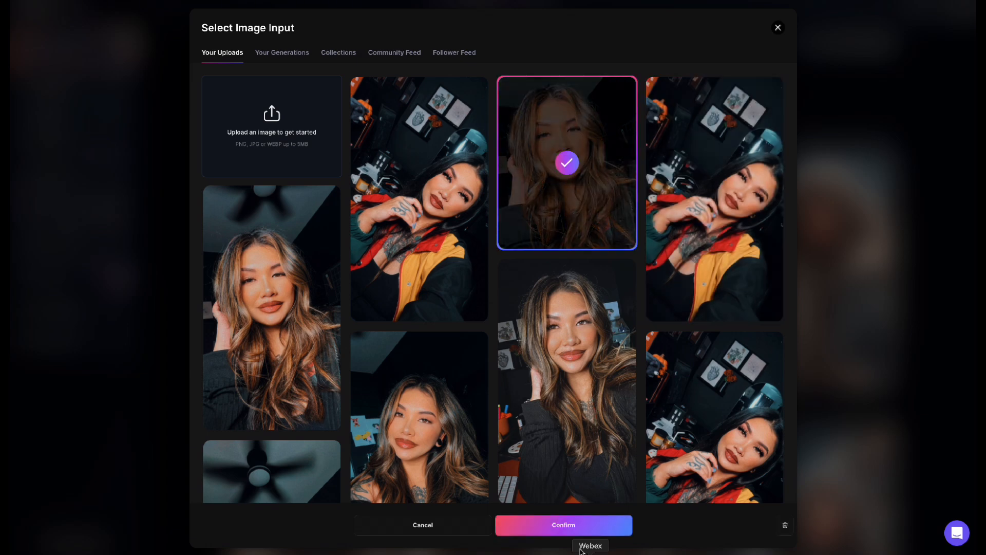
click(574, 525)
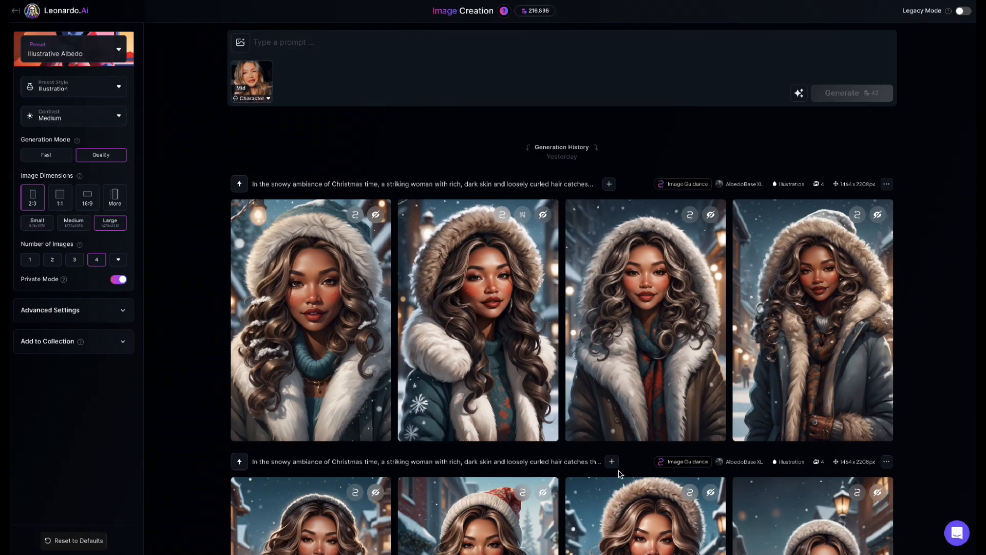
Step: Enter the prompt "christmas setting, figure has long loosely curled hair, she's wearing gold jewelry, and has a puffy jacket with a beanie"
click(320, 39)
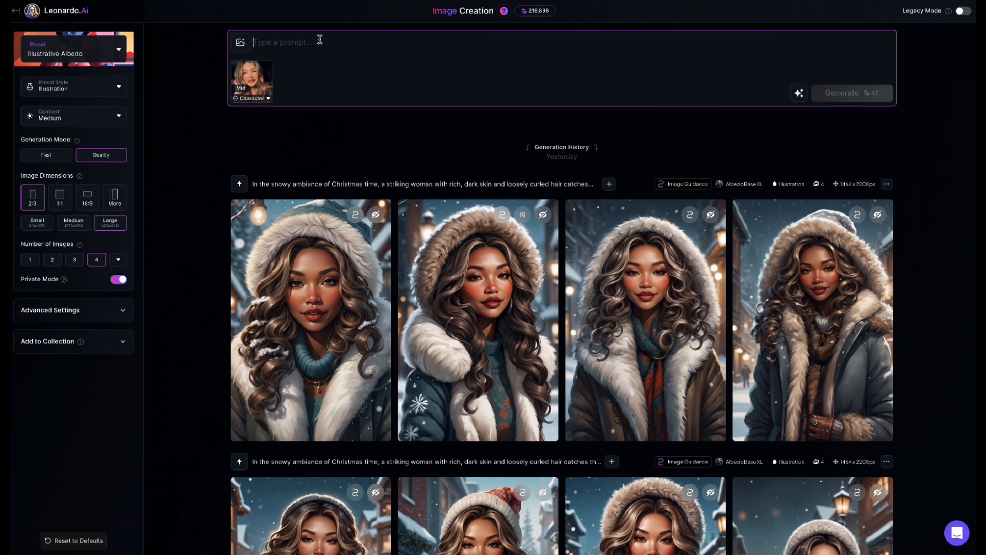
text(christmas)
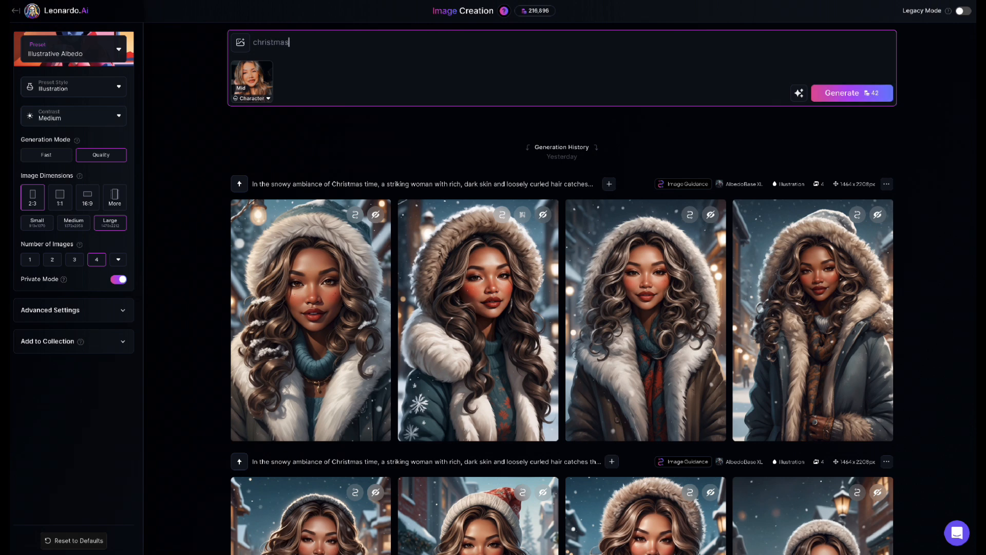
text( setting)
text(, )
text(figure )
text(has long )
text(loos)
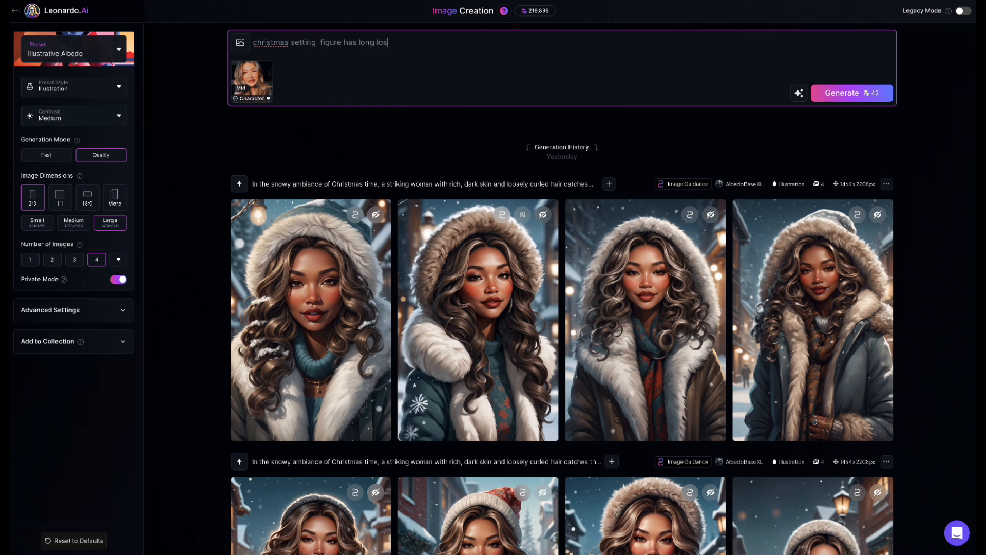
text(ely curled hair, she's wearing gold je)
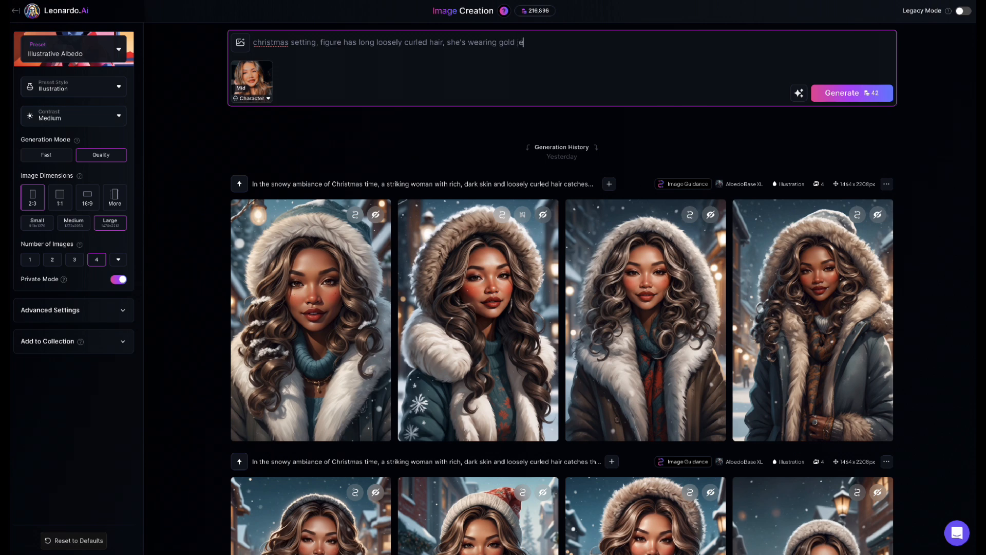
text(welry, and has a puffy jacket wit)
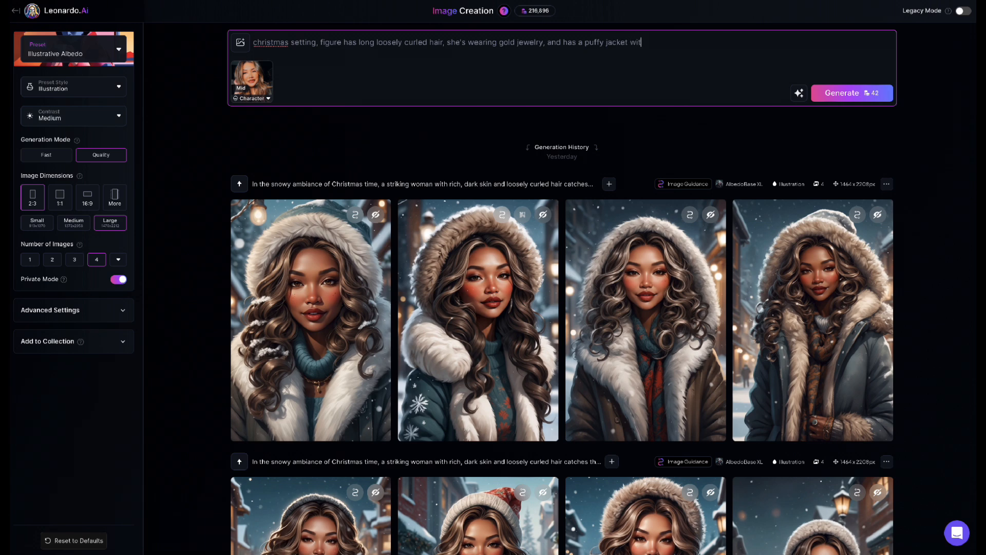
text(h a beanie)
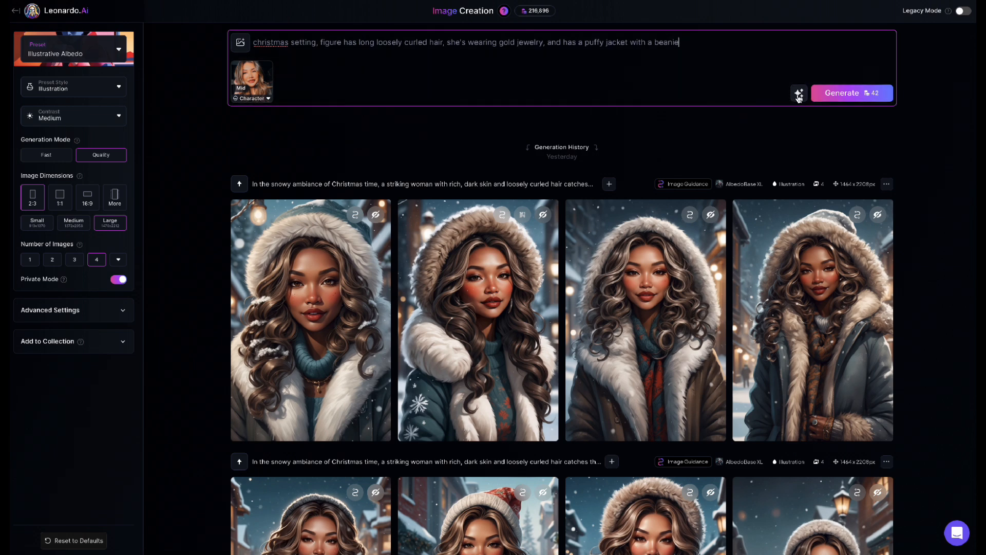
Step: Generate four images from the Christmas prompt and character reference, and preview the first green-jacket portrait enlarged
click(840, 98)
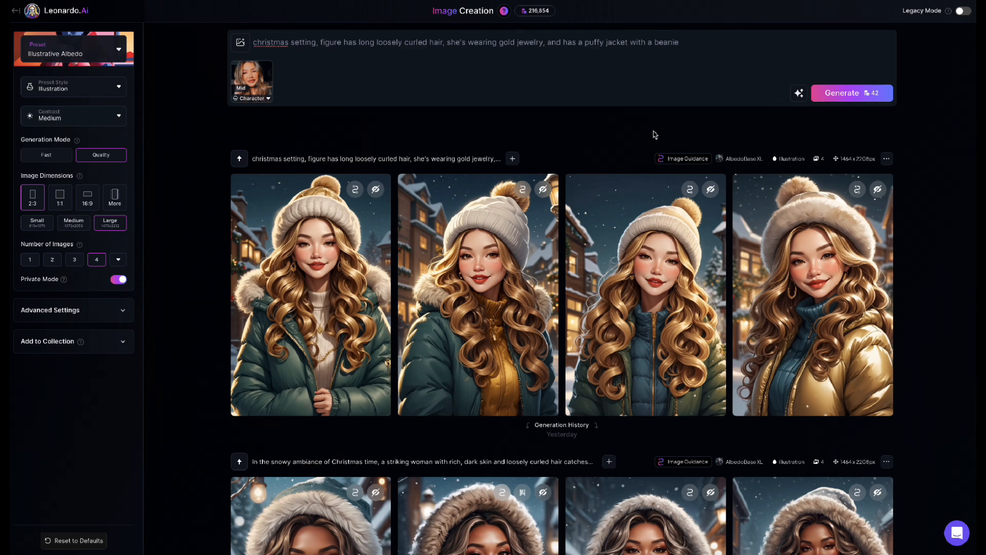
click(369, 263)
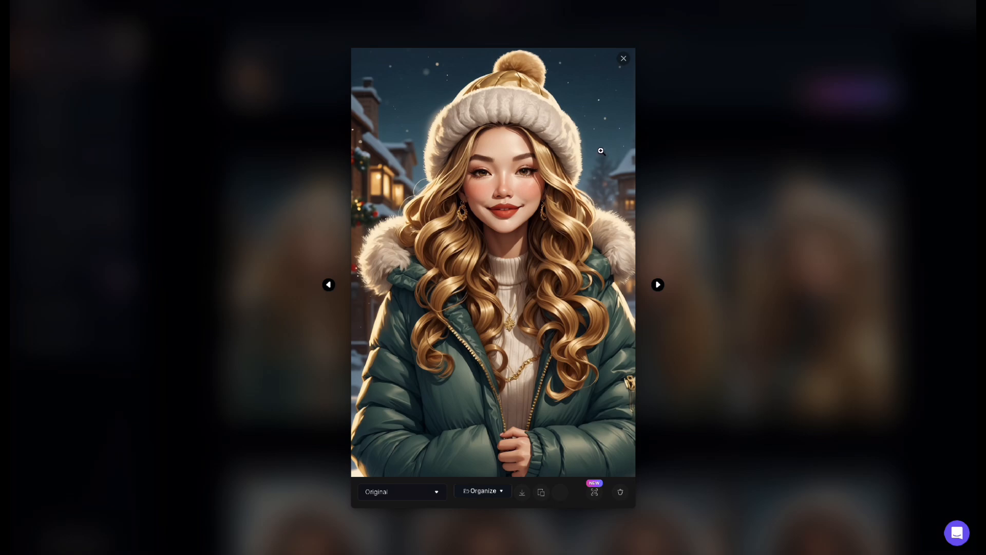
click(624, 59)
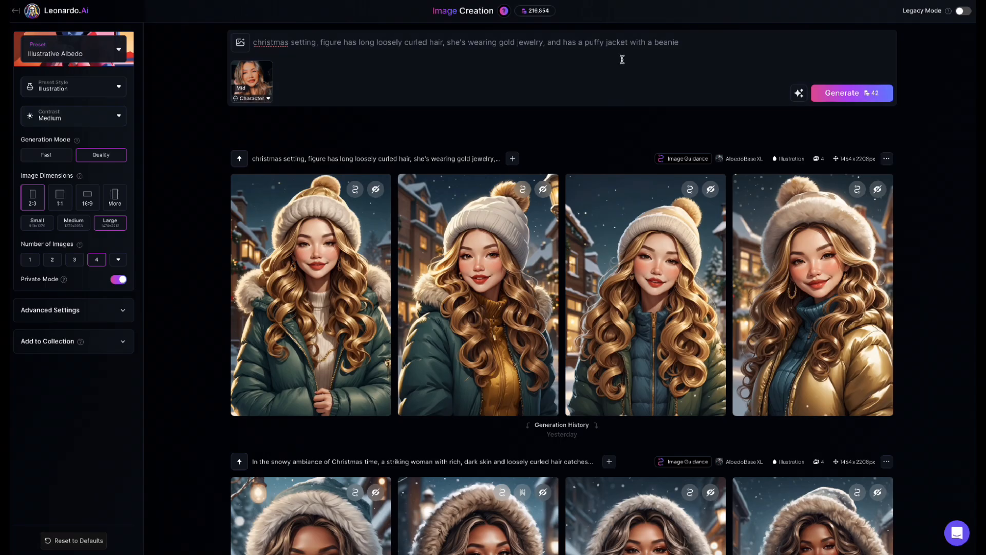
Step: Append ", she has medium skin tone" to the Christmas prompt and rewrite it with the AI Improve Prompt option
click(692, 43)
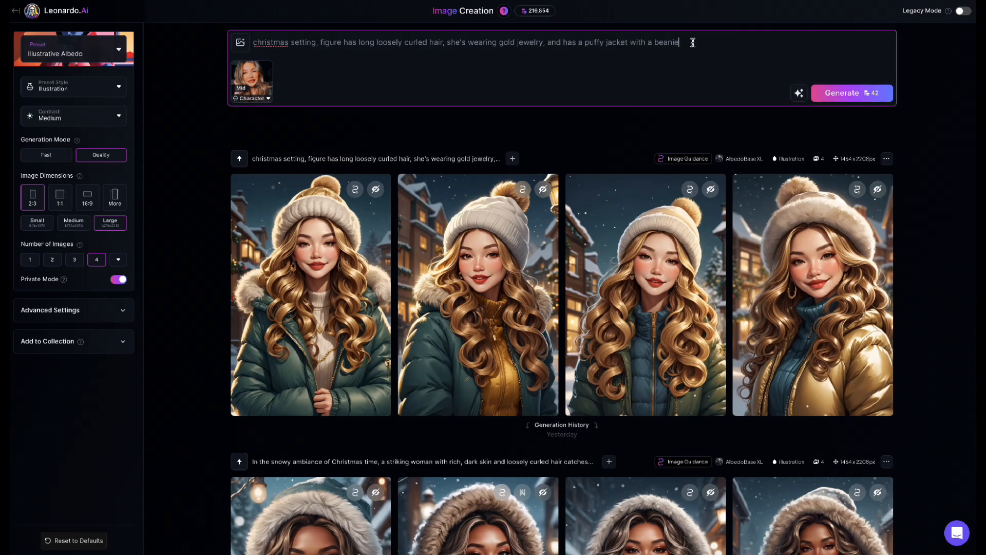
text(, she has medium skin tone)
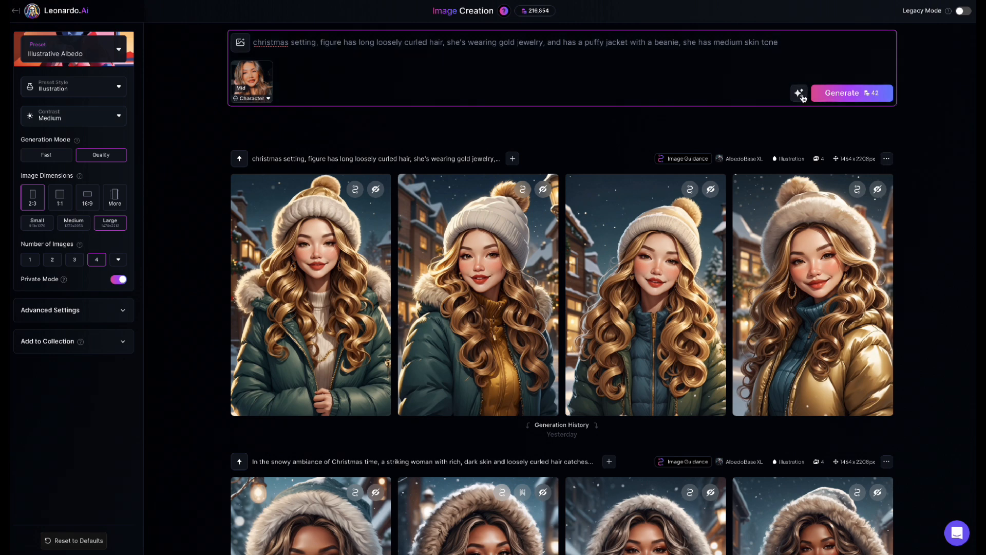
click(799, 93)
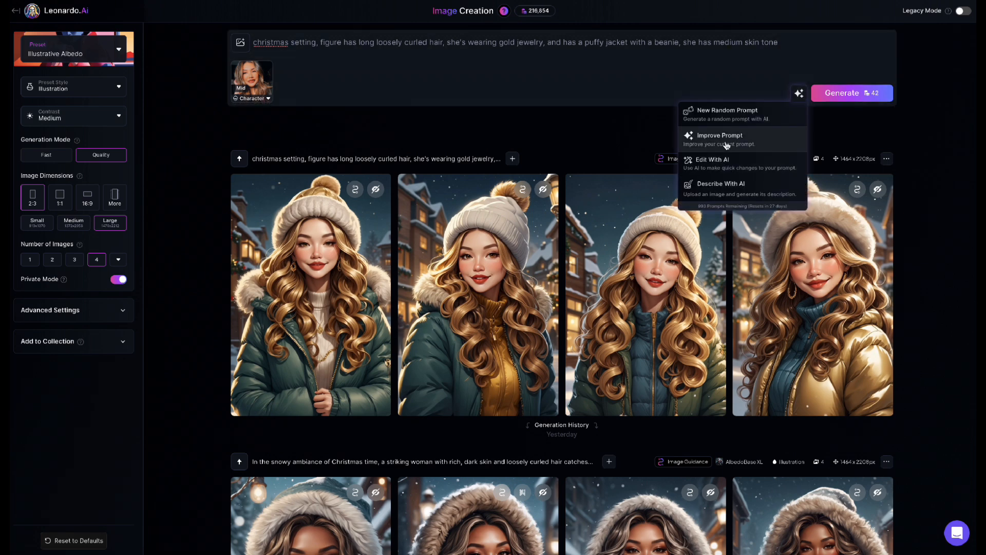
click(727, 139)
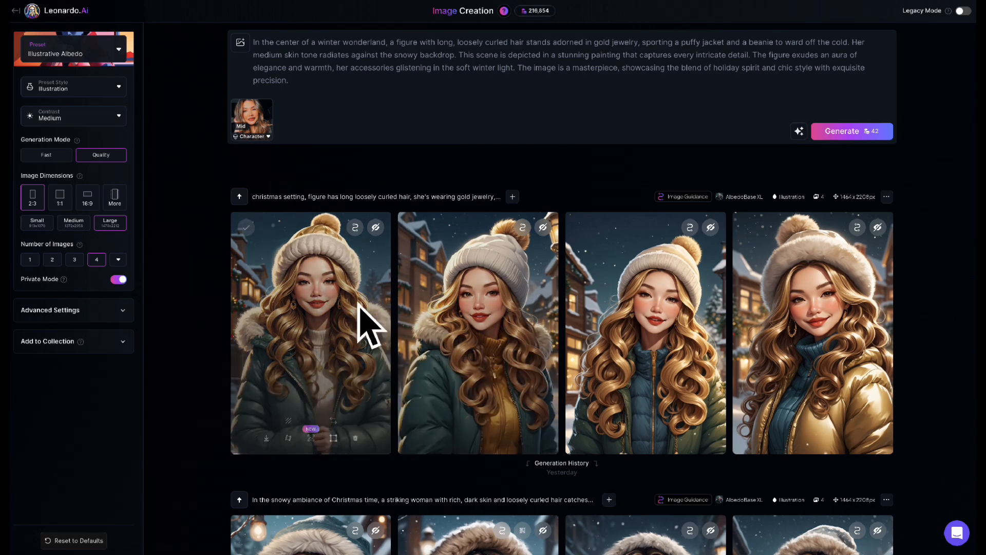
Step: Generate four images from the improved winter wonderland prompt with the character reference
click(842, 132)
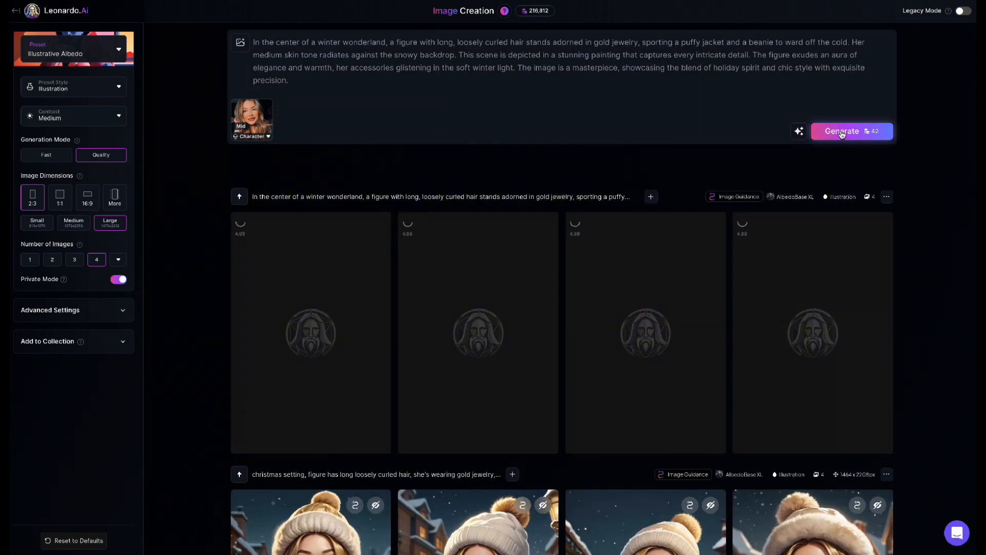
scroll(509, 348, down, 3)
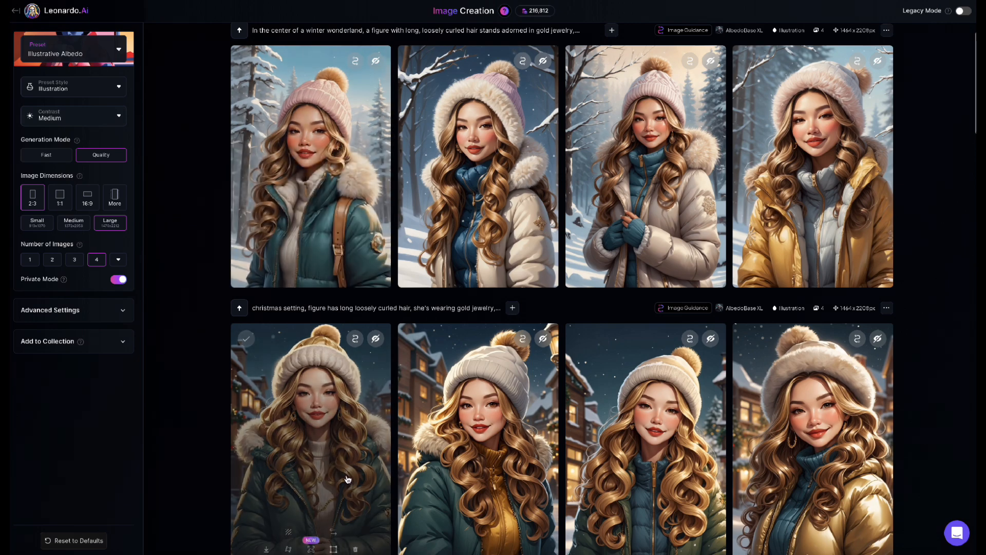
Step: Upscale the first image, the pink-beanie portrait, using Ultra with the Realistic style and a multiplier of 2
click(277, 194)
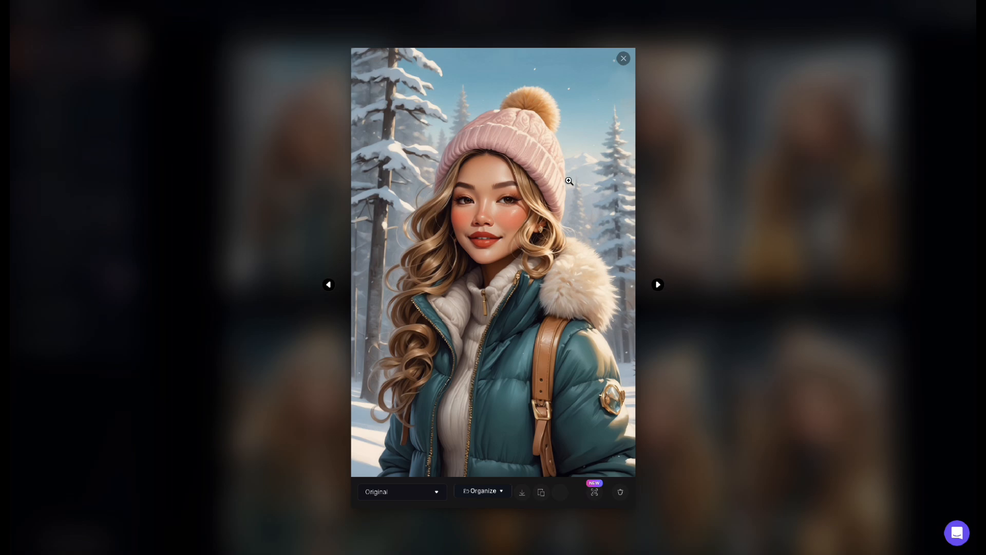
click(594, 494)
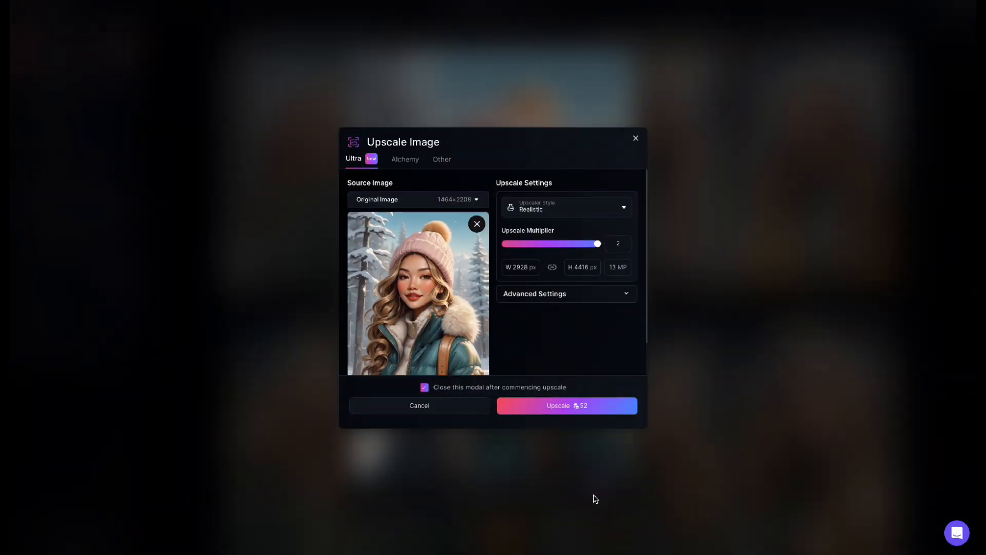
click(592, 407)
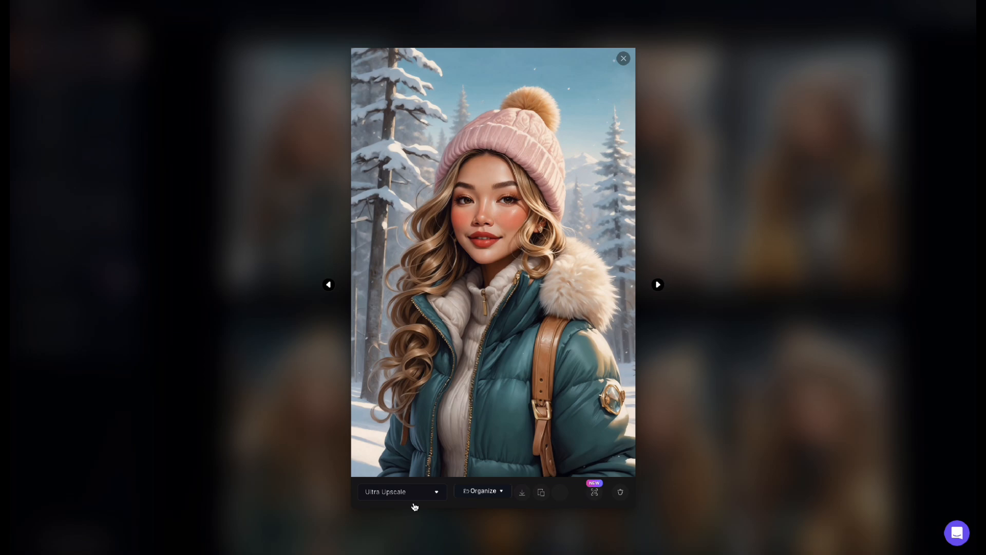
Step: Compare the Original and Ultra Upscale versions of the pink-beanie portrait, then close the enlarged preview
click(436, 492)
click(418, 510)
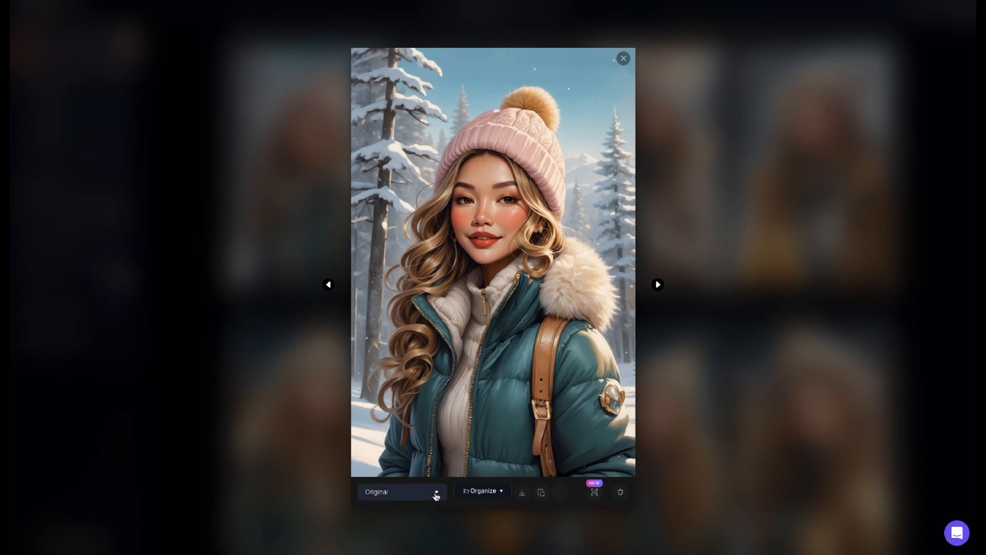
click(436, 493)
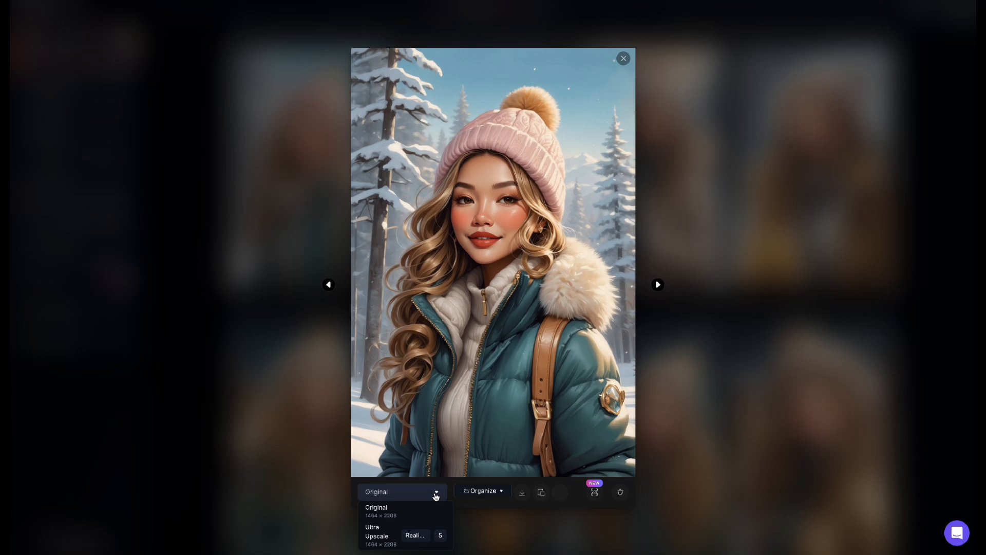
click(384, 537)
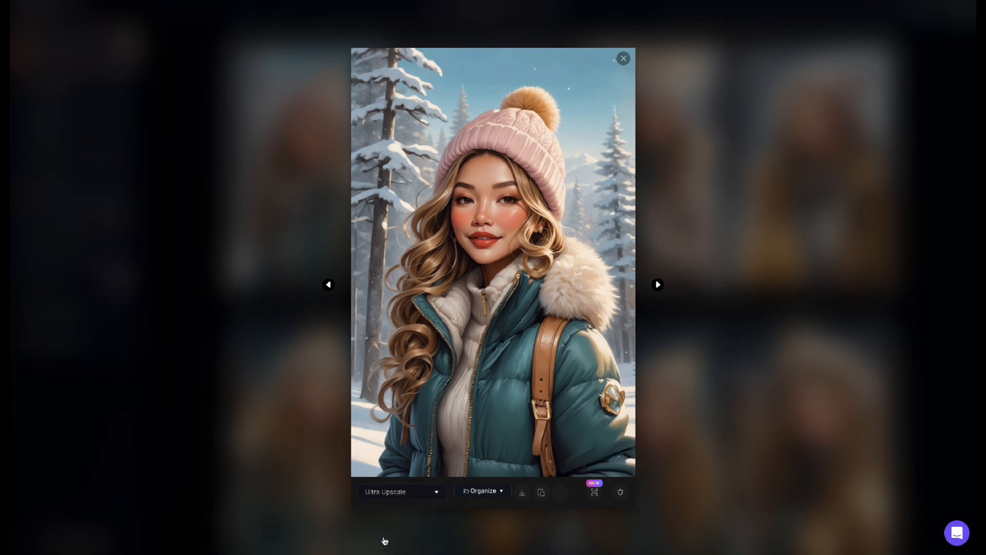
click(390, 494)
click(393, 516)
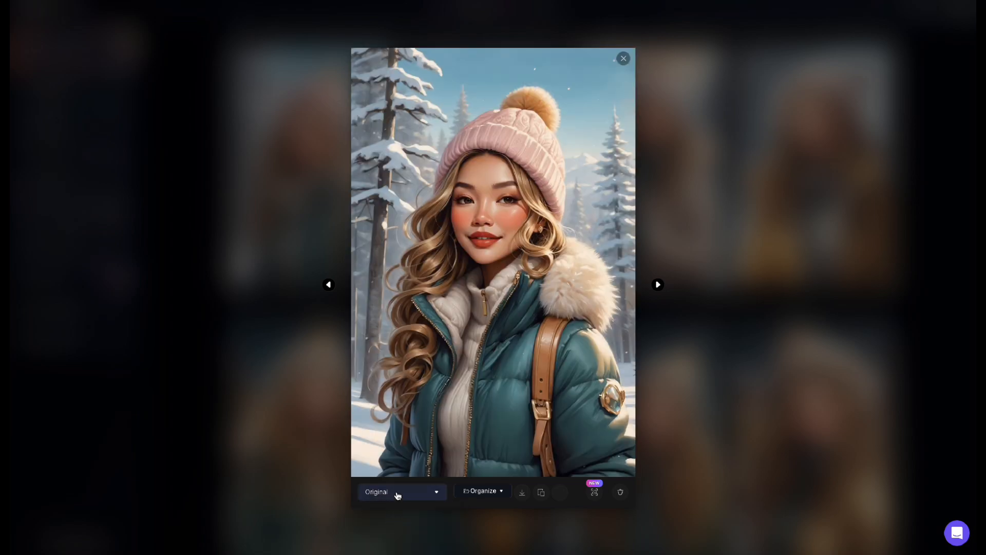
click(398, 493)
click(381, 537)
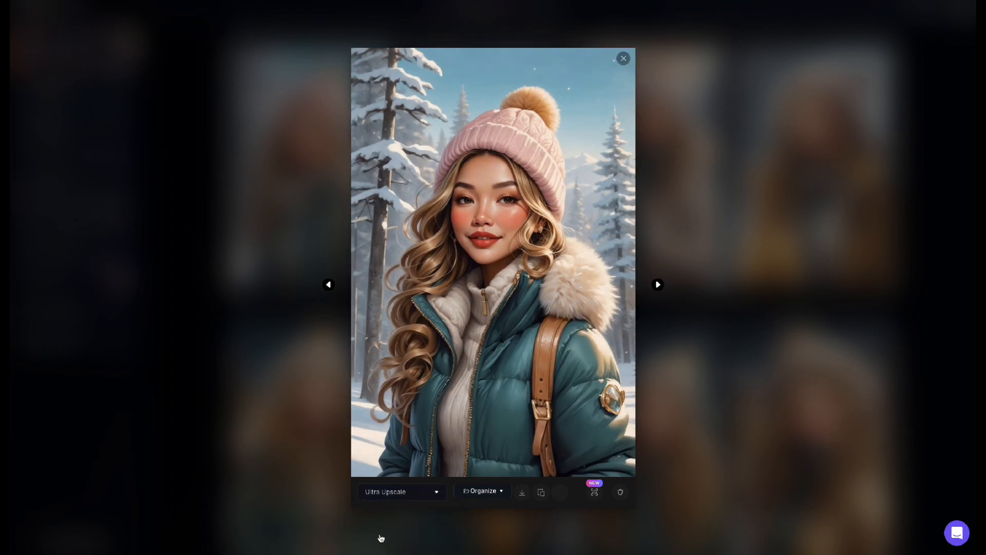
click(755, 301)
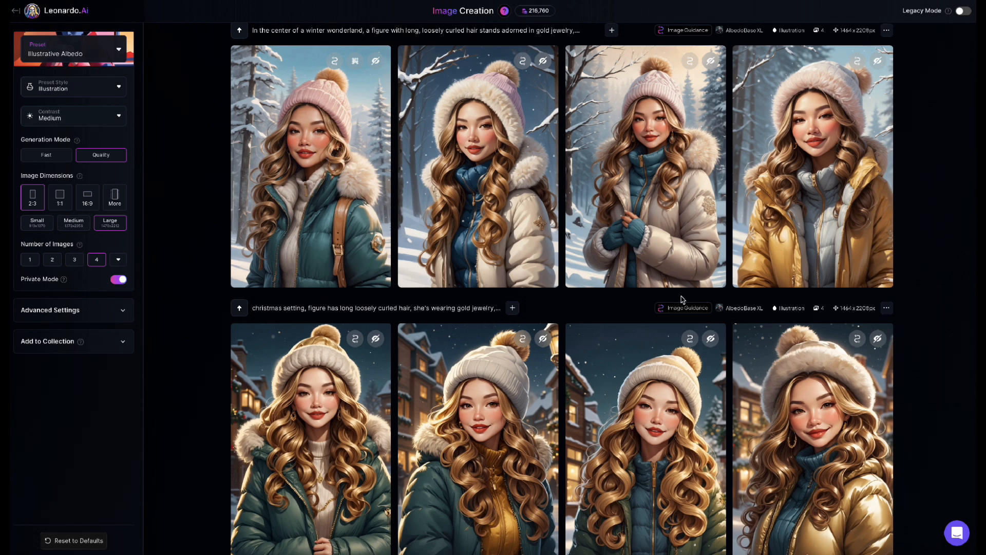
Step: Set the preset style to Anime General while keeping the Illustrative Albedo preset
scroll(565, 307, up, 3)
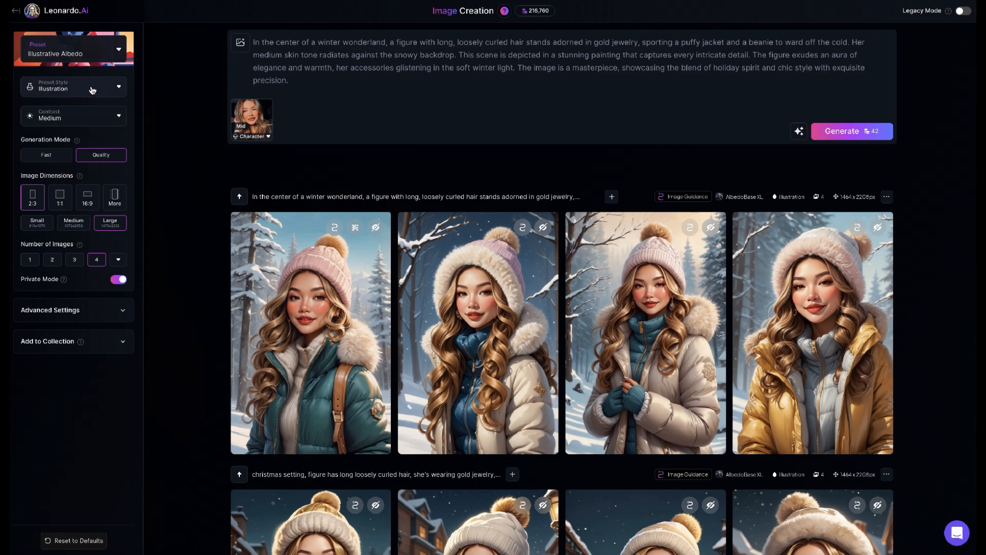
click(92, 51)
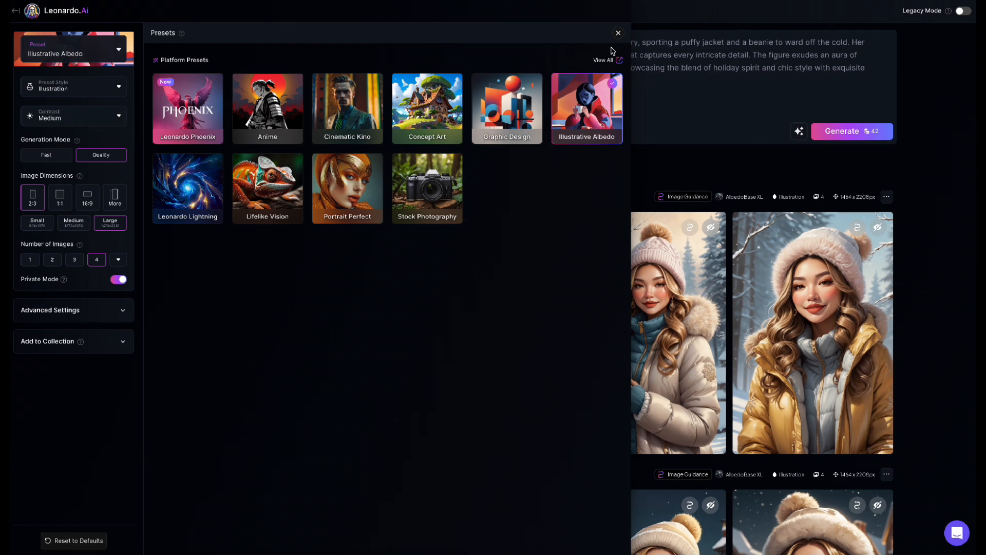
click(619, 33)
click(68, 92)
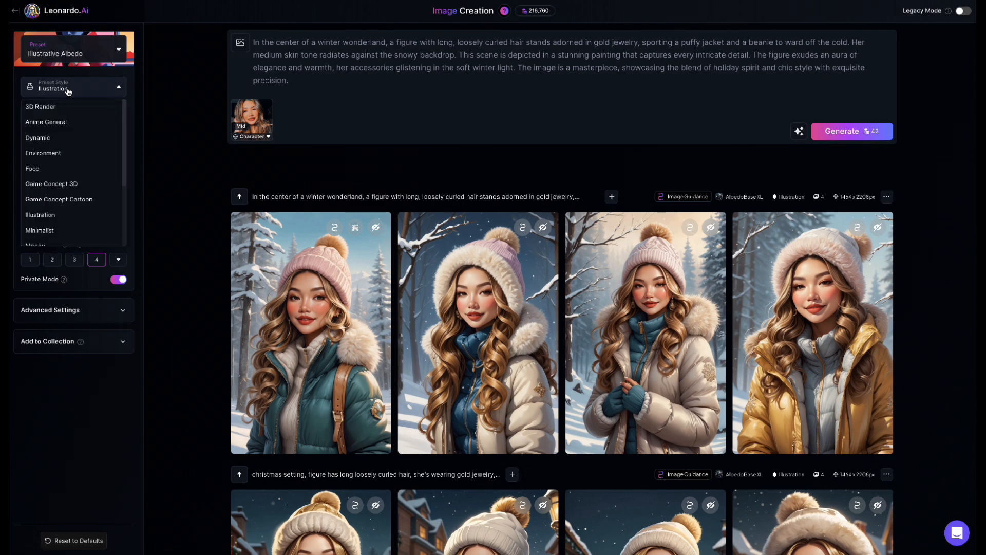
scroll(69, 173, down, 3)
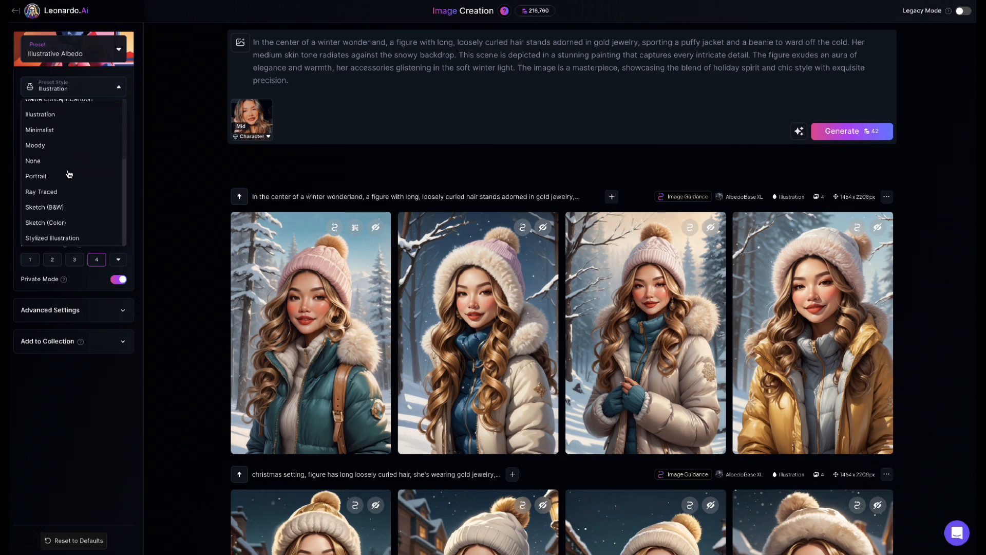
scroll(68, 174, up, 3)
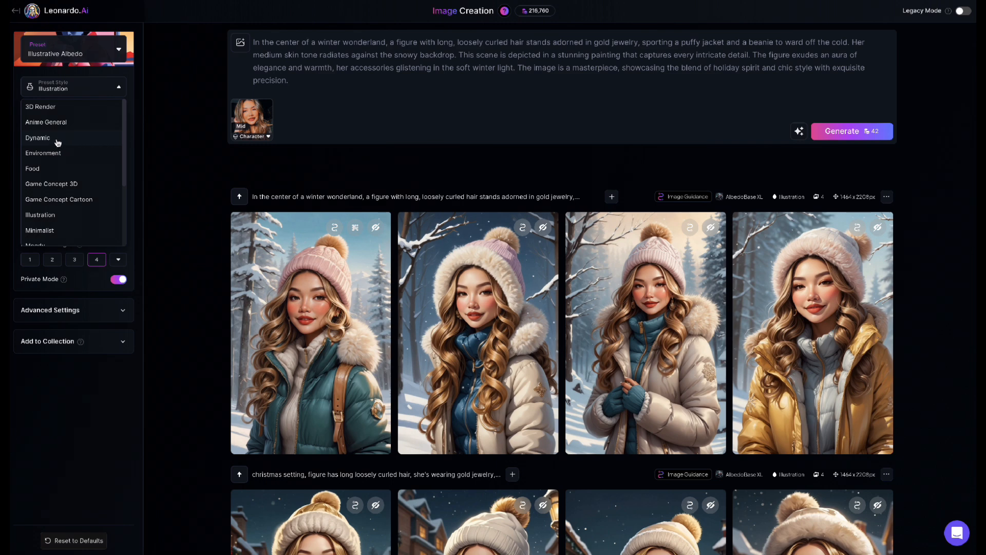
click(58, 124)
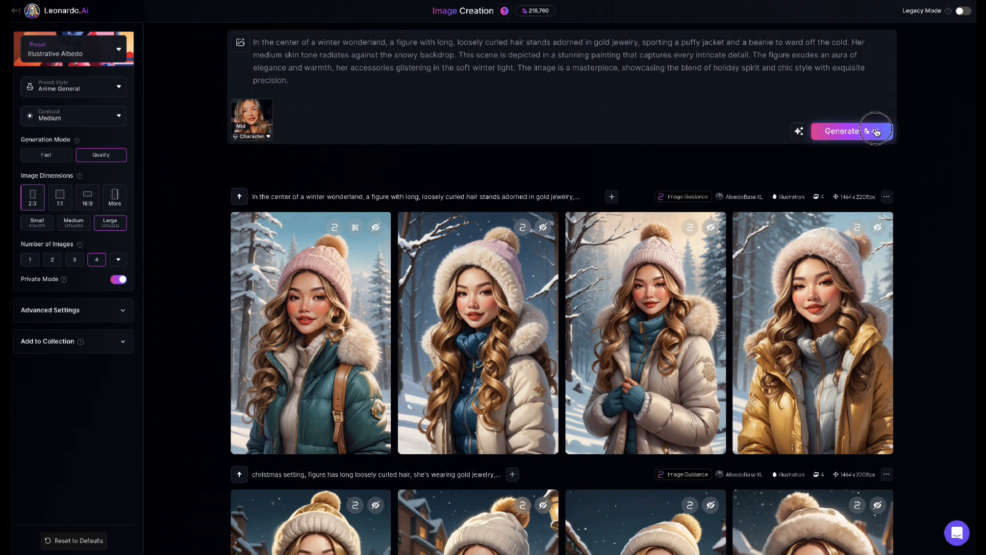
Step: Generate four Anime General images from the winter wonderland prompt and view them
click(876, 132)
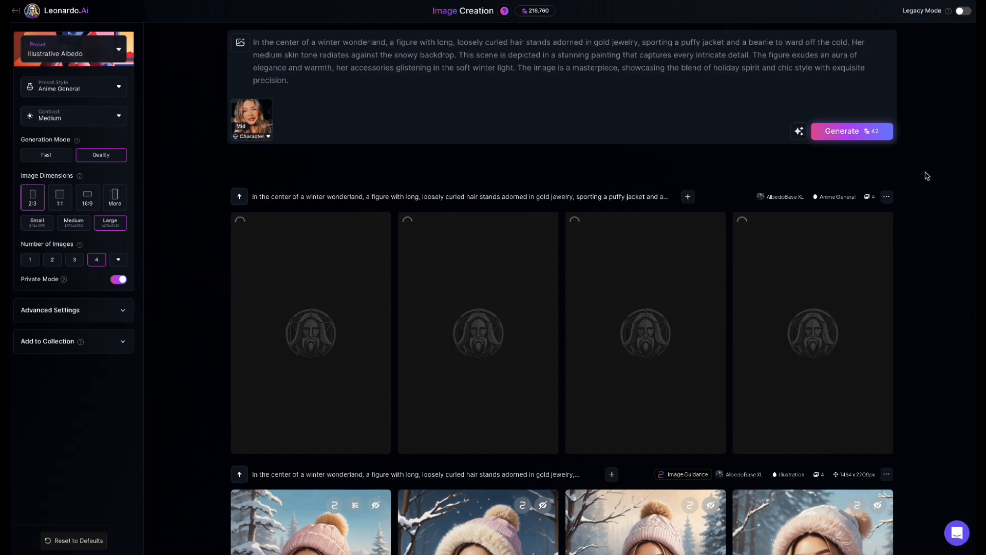
scroll(934, 180, down, 2)
scroll(936, 182, down, 1)
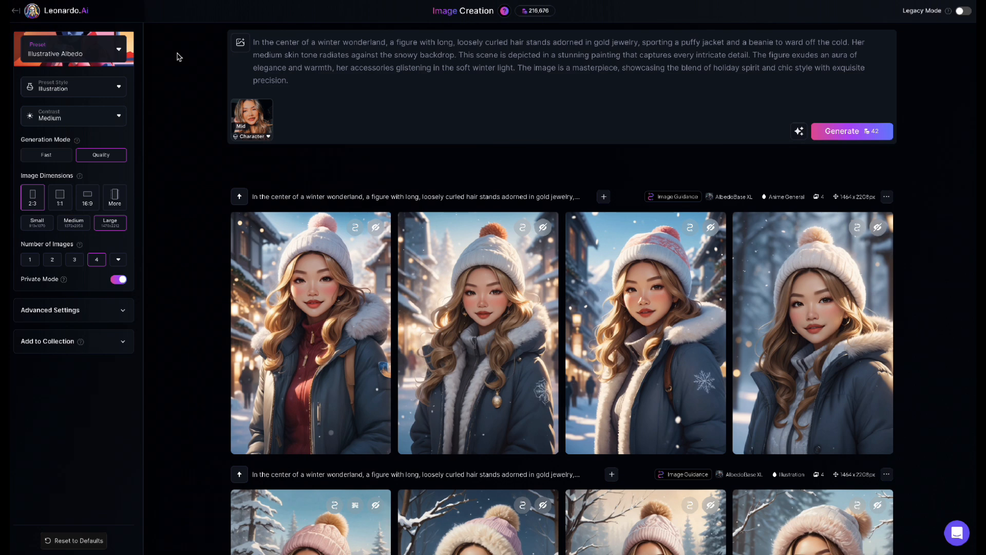
Step: Switch the preset to Stock Photography and close the preset selection
click(94, 56)
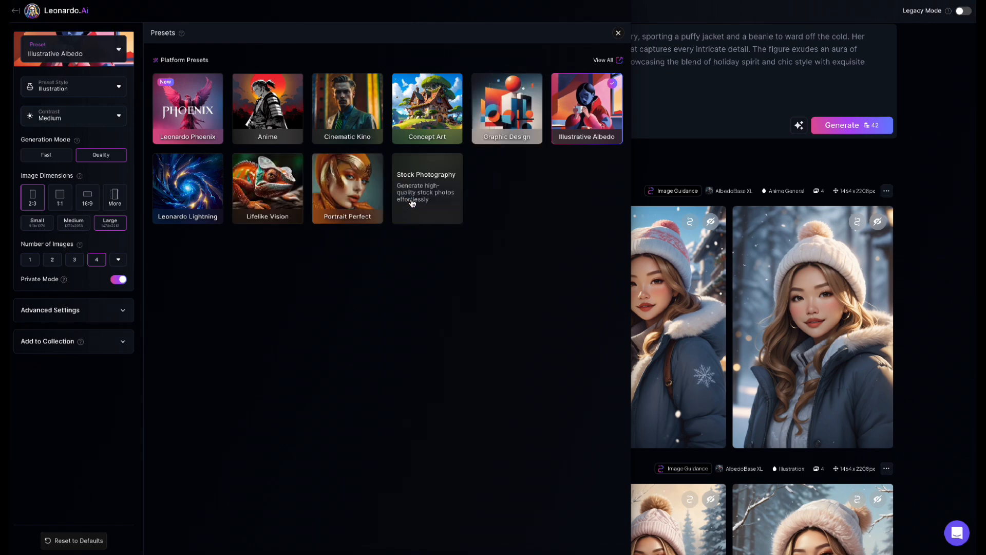
click(437, 200)
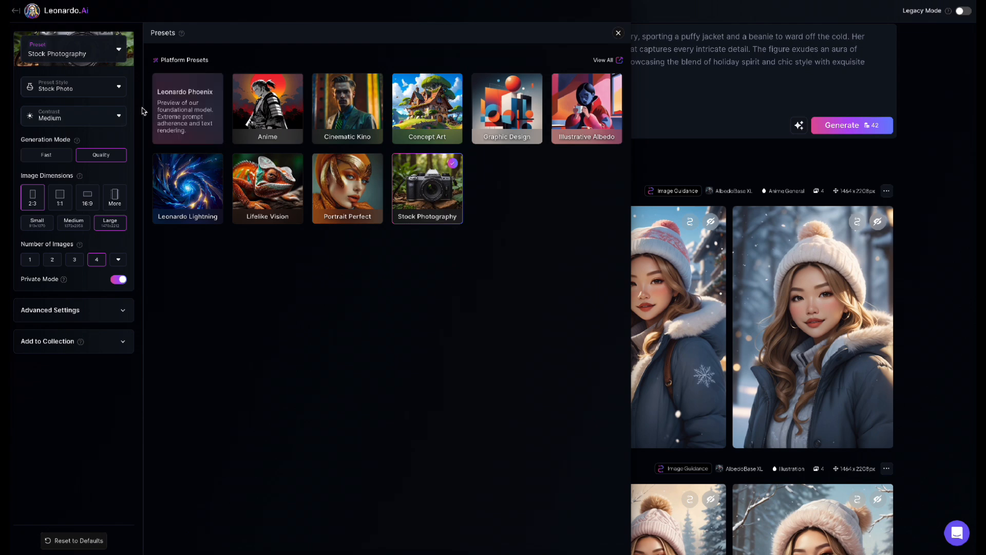
click(73, 92)
click(65, 123)
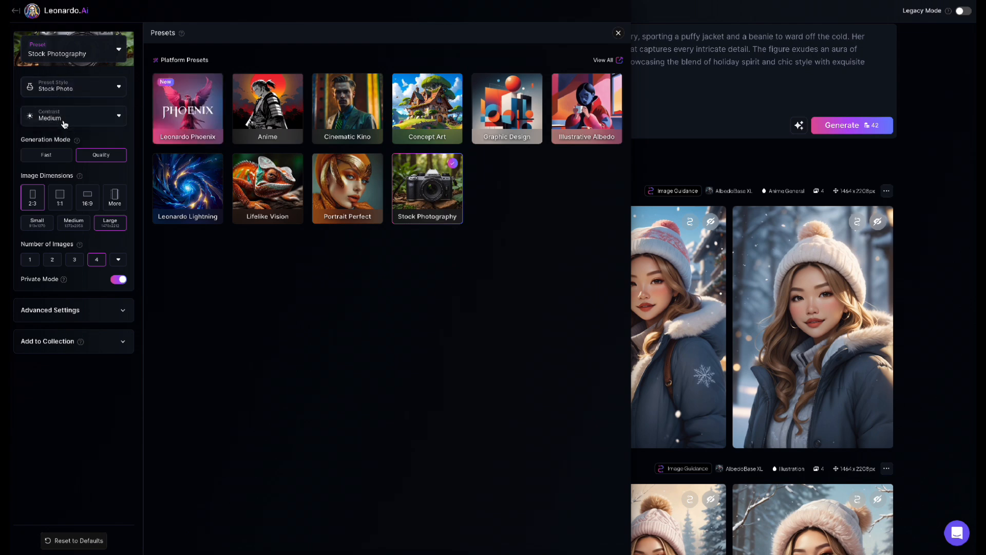
click(617, 33)
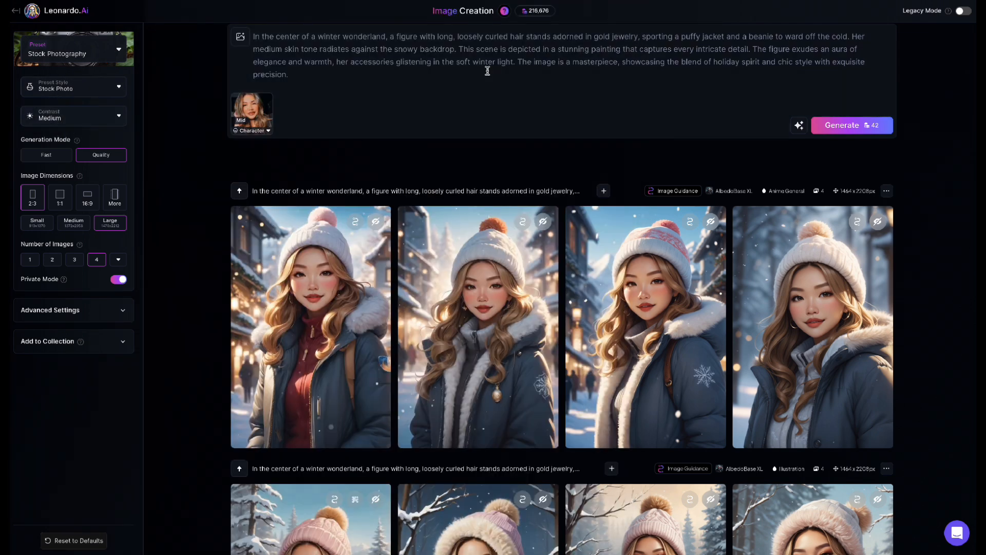
Step: Remove the character reference image and clear the winter wonderland prompt
click(266, 101)
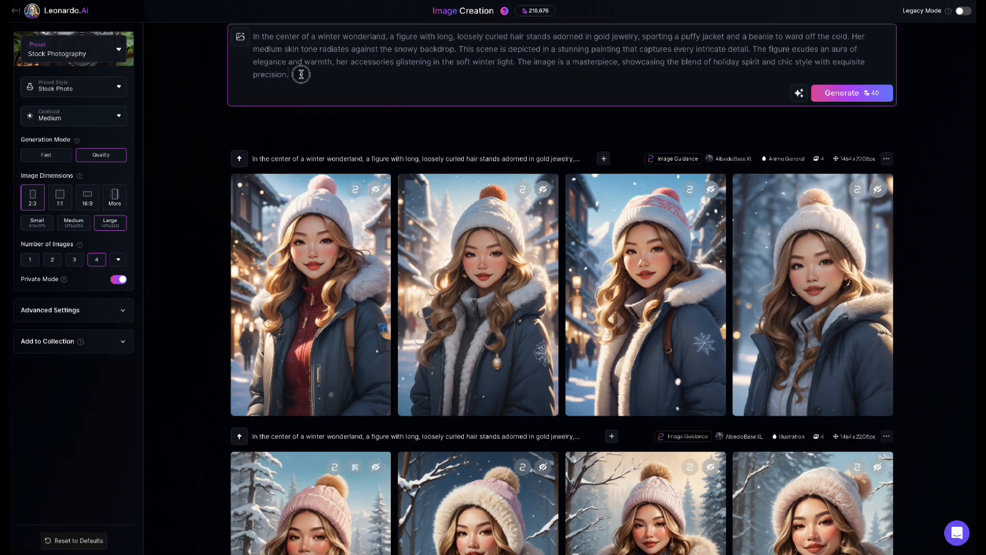
drag(304, 75, 238, 20)
key(BackSpace)
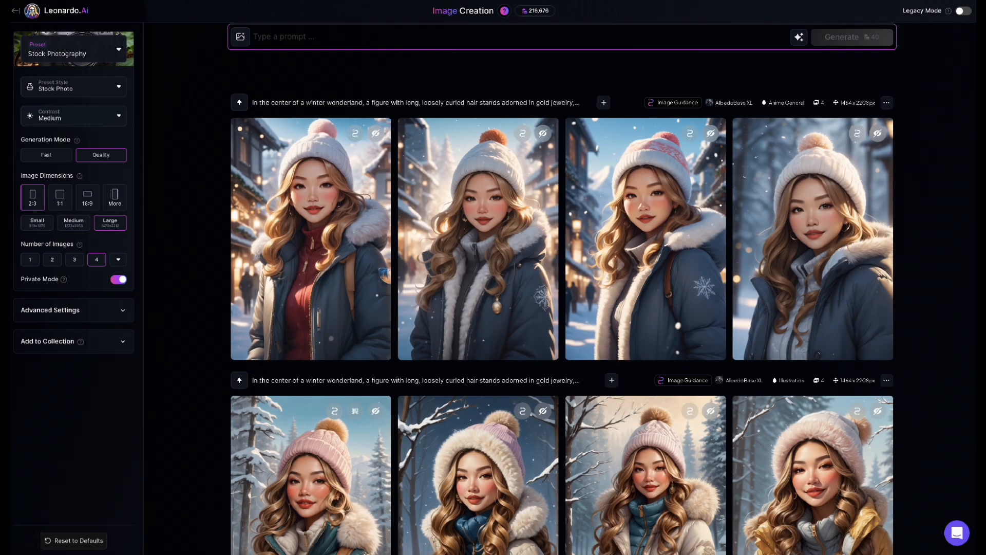
Step: Enter the prompt "pumpkin spice lattes on a table decorated for thanksgiving" and rewrite it with the AI Improve Prompt option
text(pu)
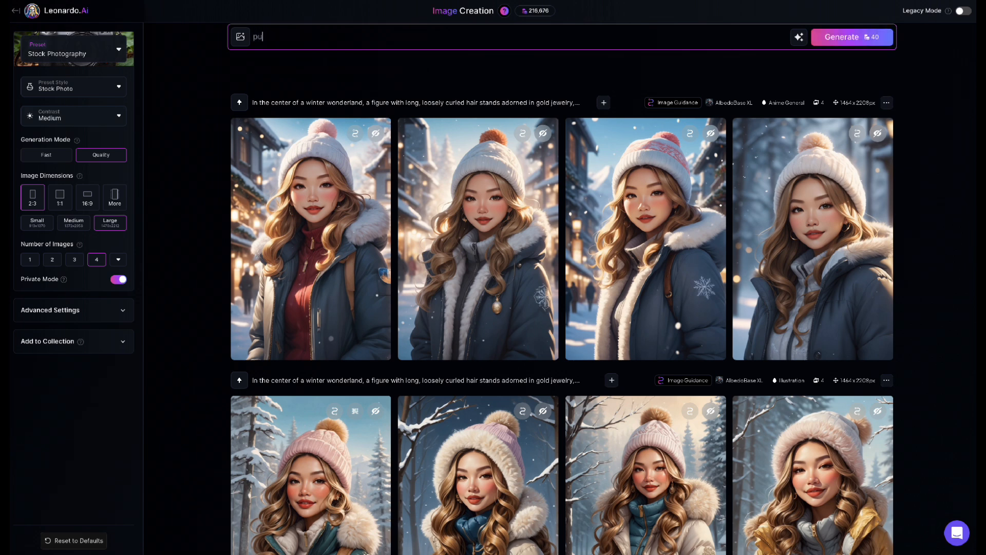
text(mpkin spice lattes on a table deco)
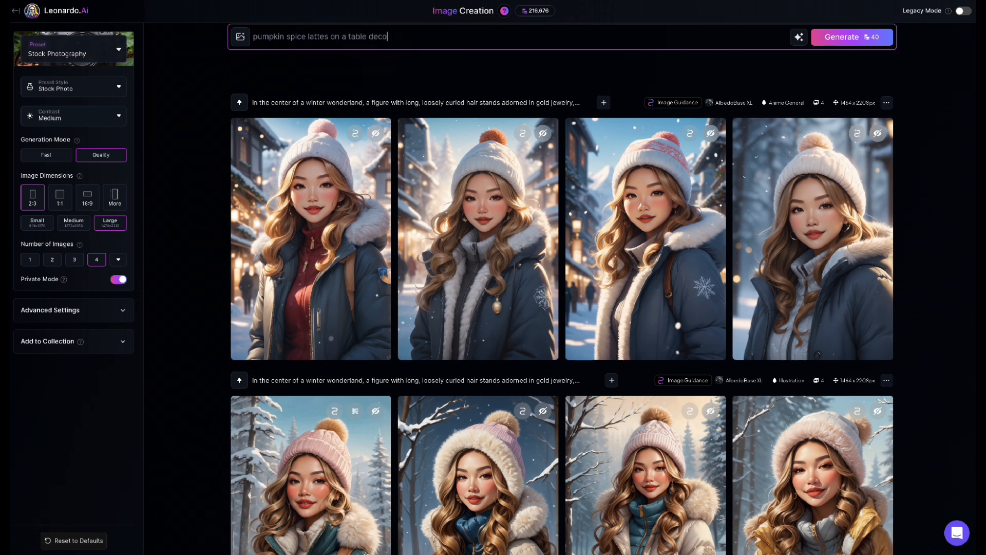
text(rated for thanksgiving)
click(798, 37)
click(744, 82)
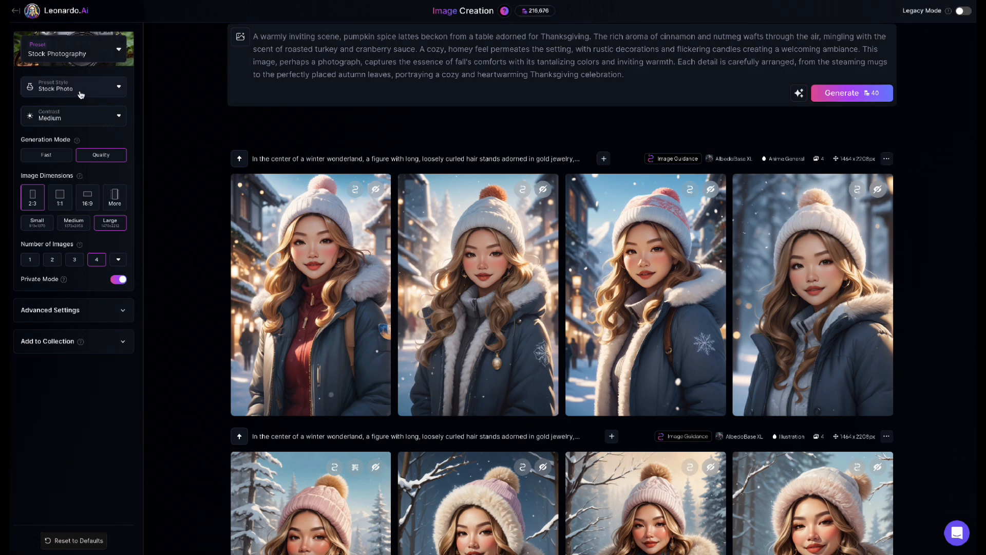
Step: Generate four Stock Photography images from the improved Thanksgiving latte prompt
click(644, 72)
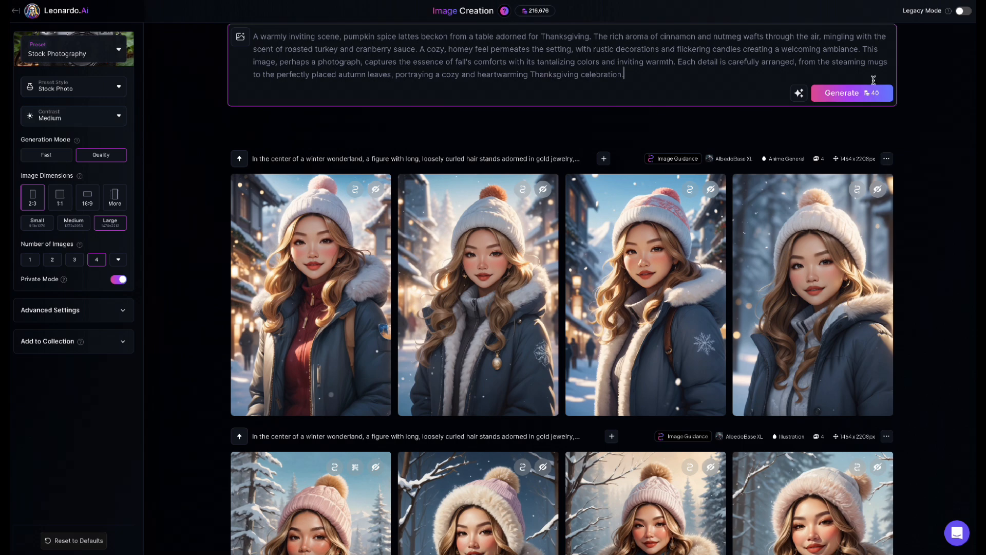
click(878, 97)
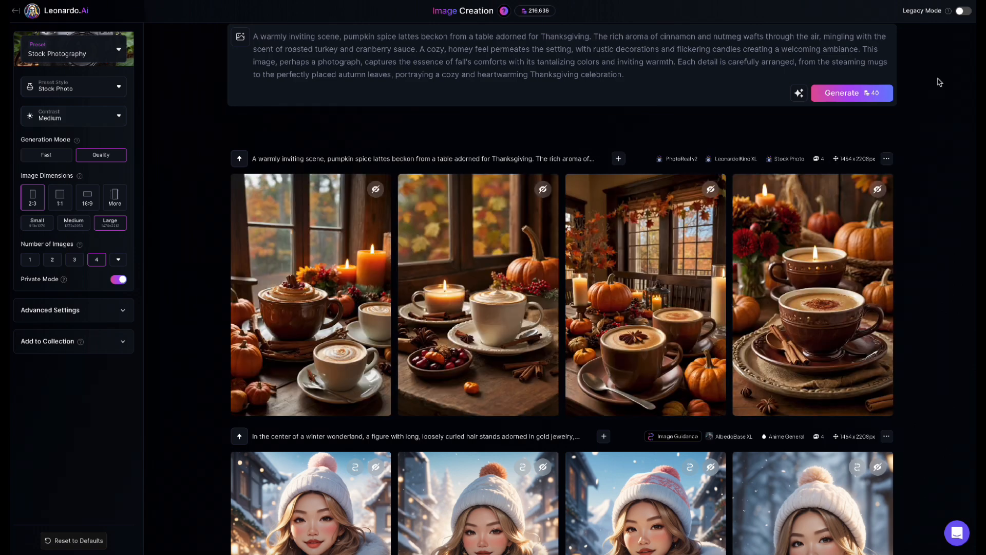
Step: Inspect the first latte image enlarged and zoomed in, then preview the third image with the autumn-leaf window
click(311, 293)
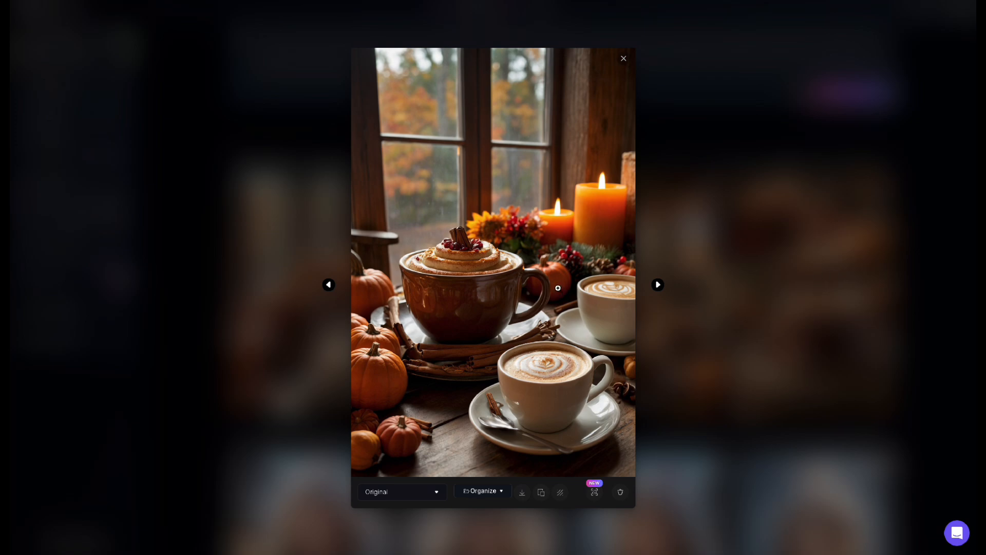
click(506, 432)
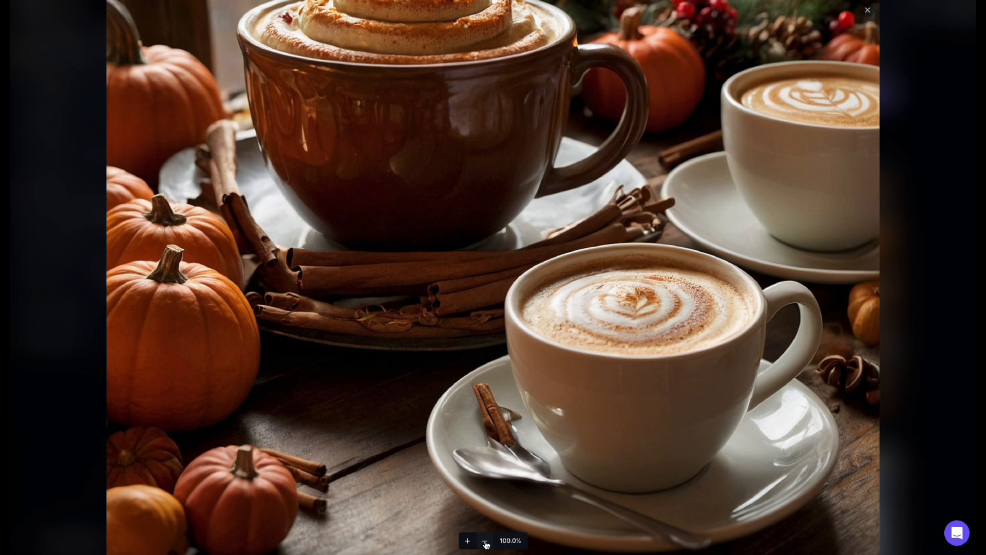
click(485, 541)
click(879, 295)
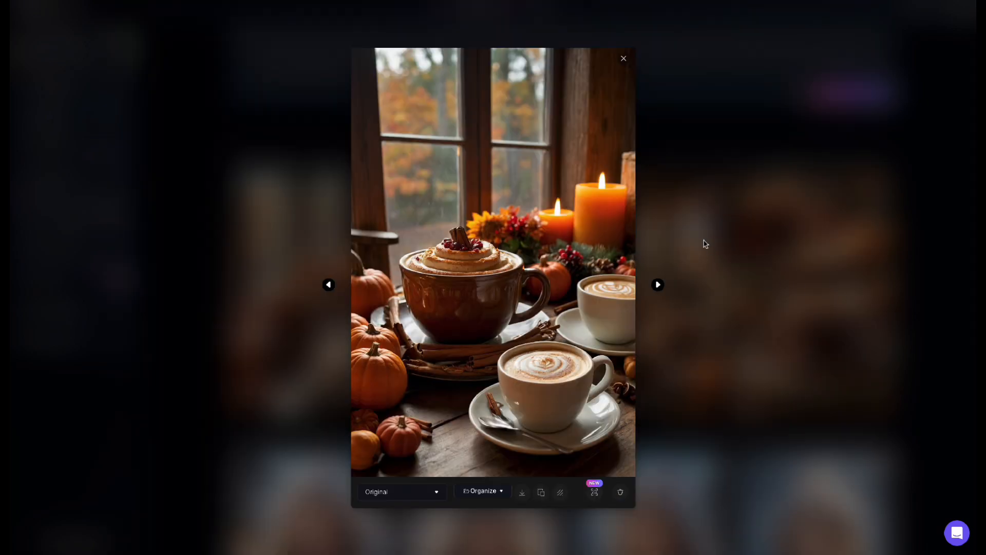
click(623, 60)
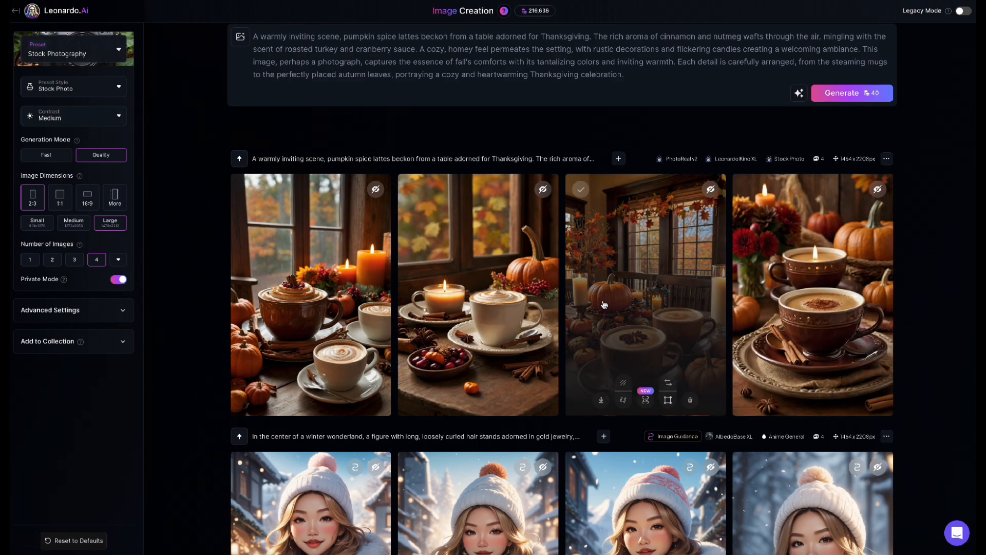
click(642, 308)
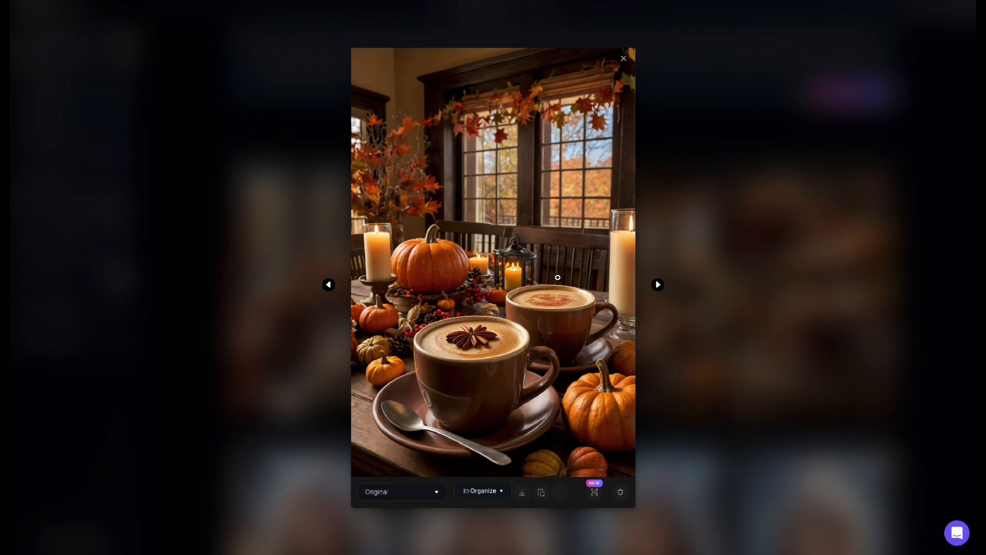
Step: Close the third latte image's preview, view the fourth latte image enlarged, and return to the generated images
click(728, 203)
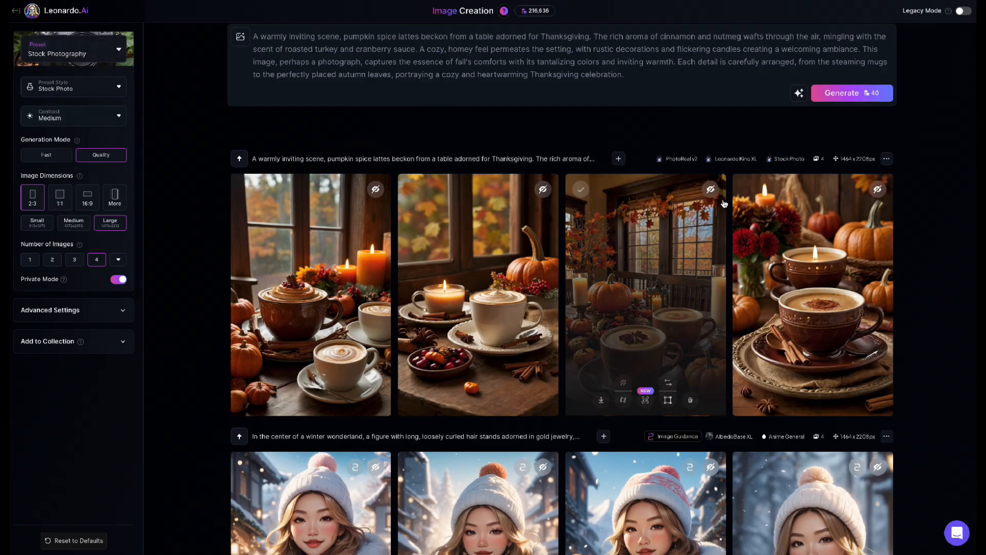
click(844, 249)
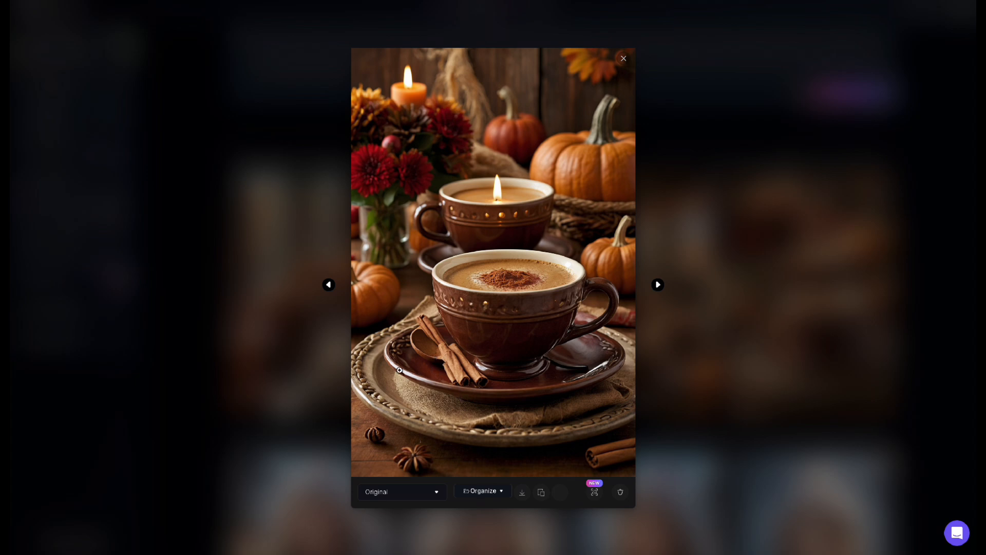
click(631, 28)
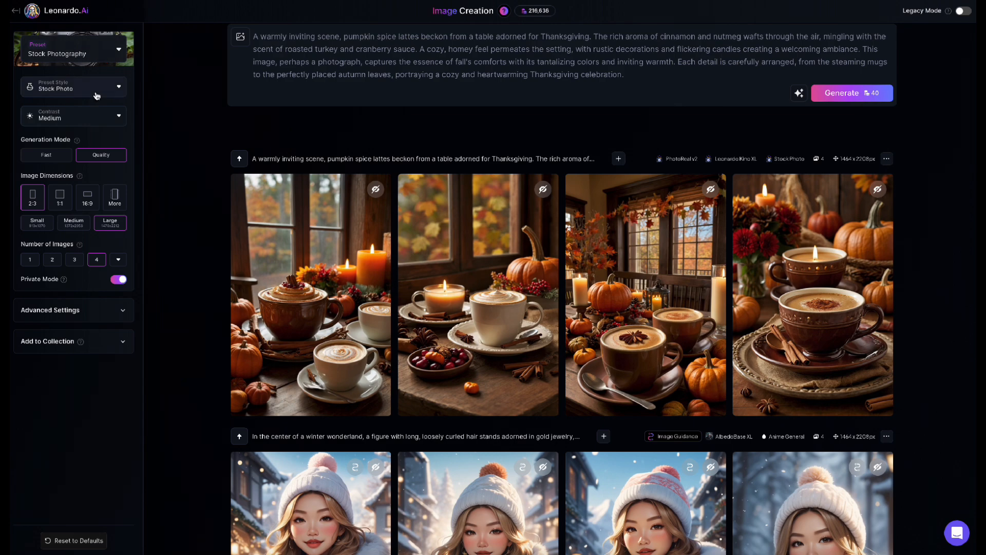
Step: Review the generation history, comparing the Thanksgiving latte images with the earlier winter wonderland and Christmas portraits
scroll(249, 121, down, 1)
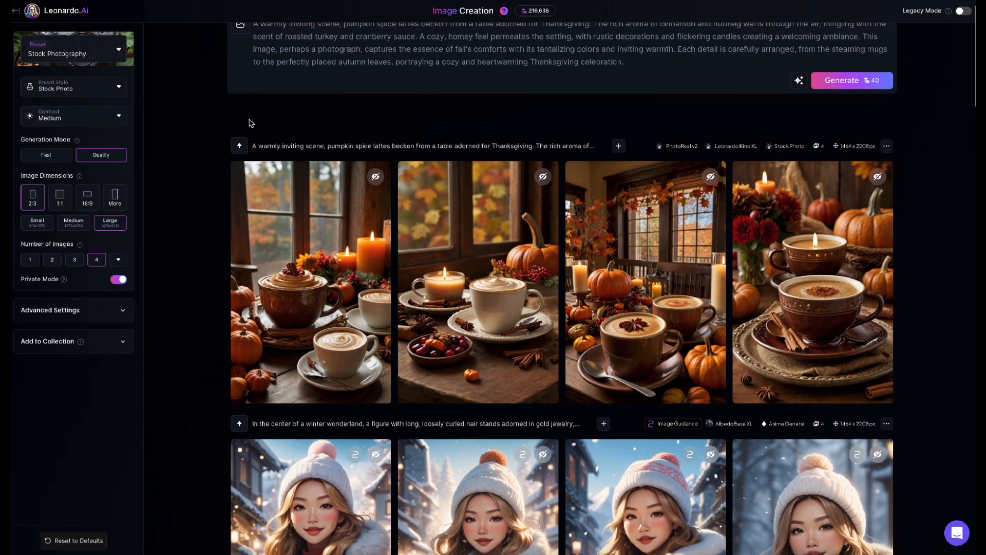
scroll(249, 123, down, 5)
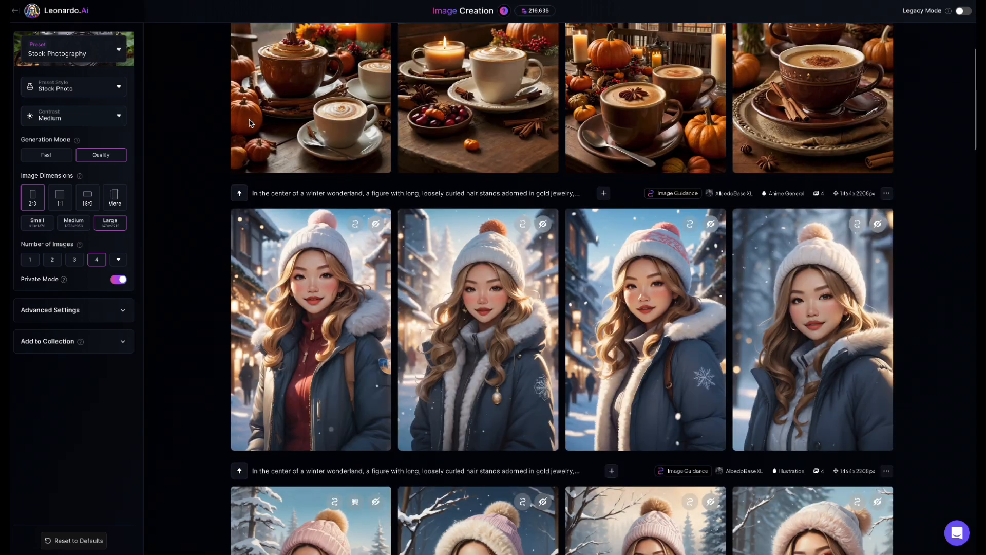
scroll(249, 123, down, 10)
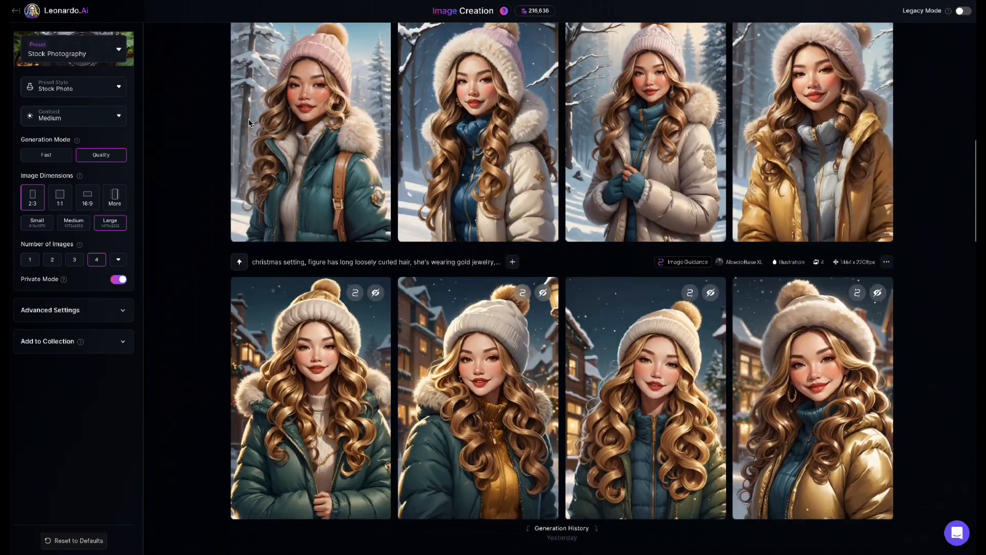
scroll(249, 123, down, 6)
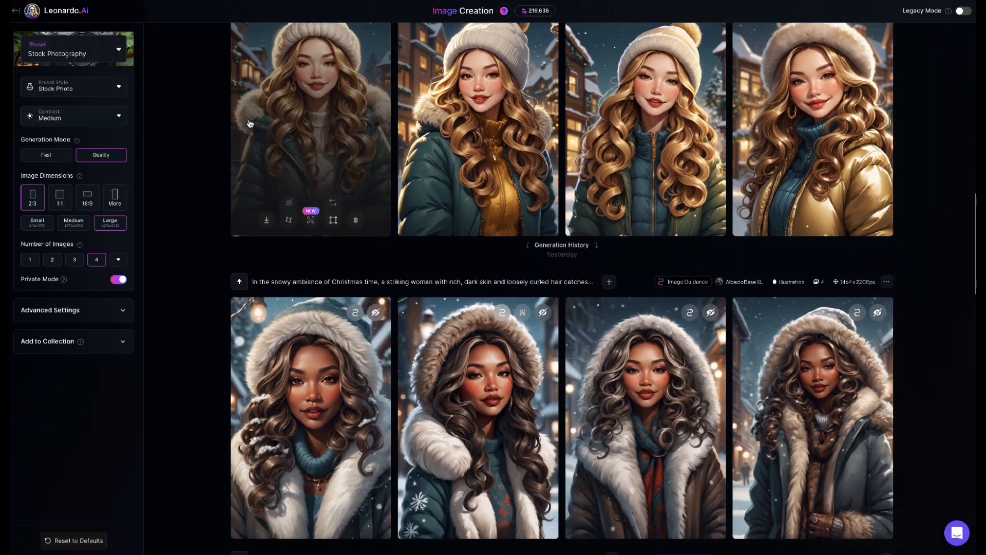
scroll(250, 123, up, 6)
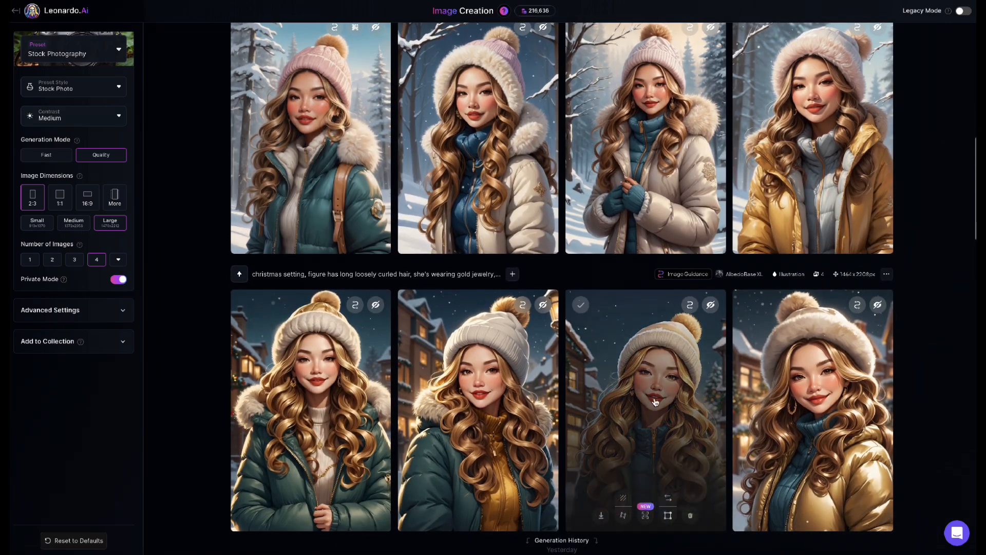
scroll(619, 381, up, 7)
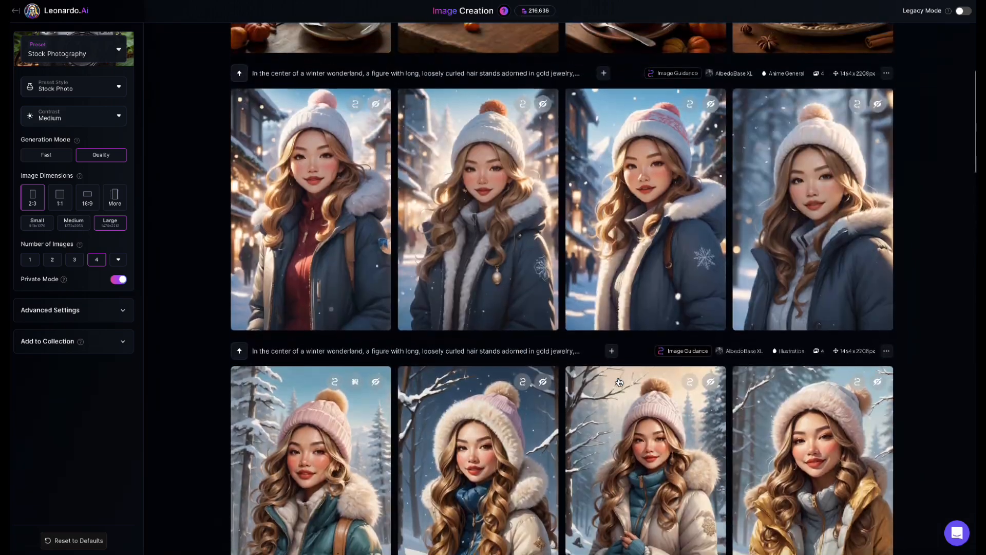
scroll(619, 381, up, 1)
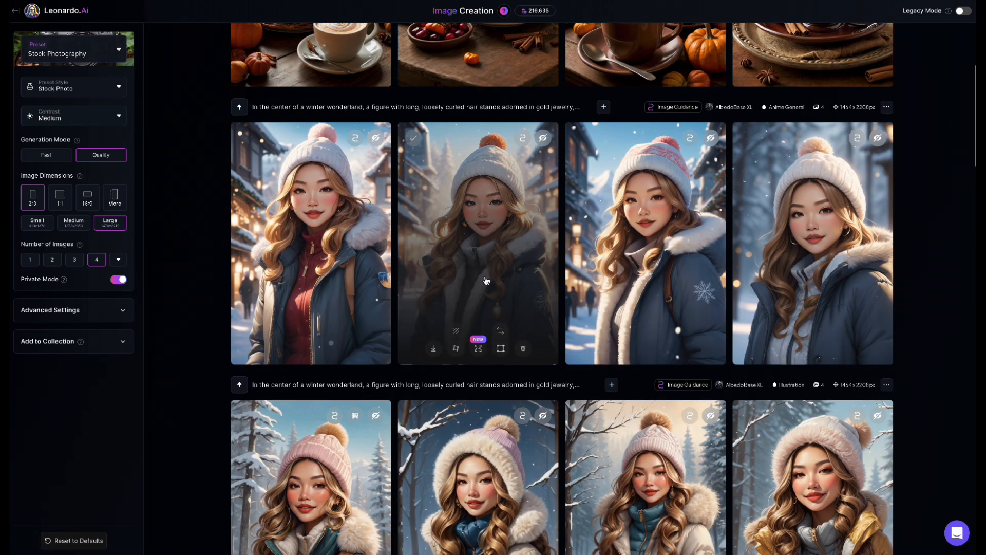
scroll(486, 280, up, 7)
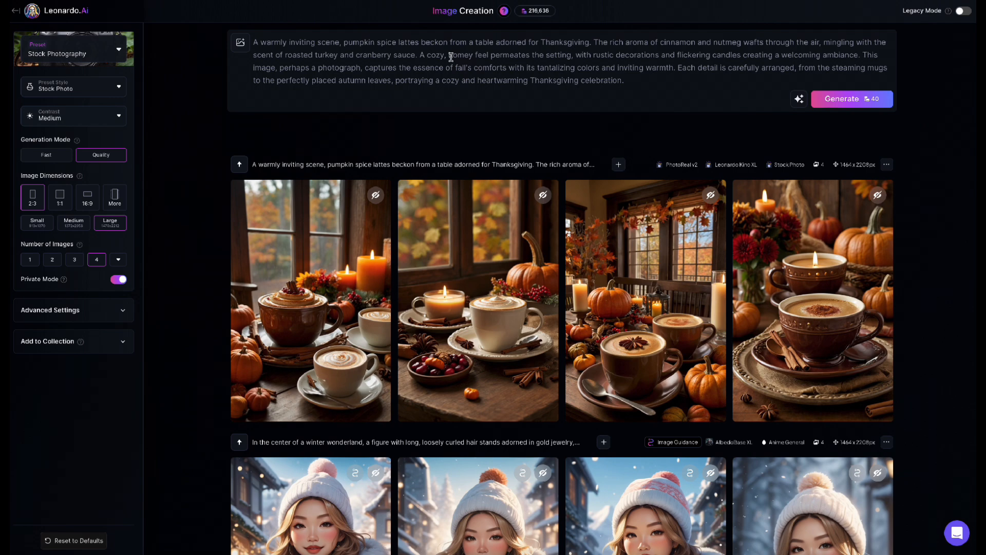
scroll(449, 98, down, 5)
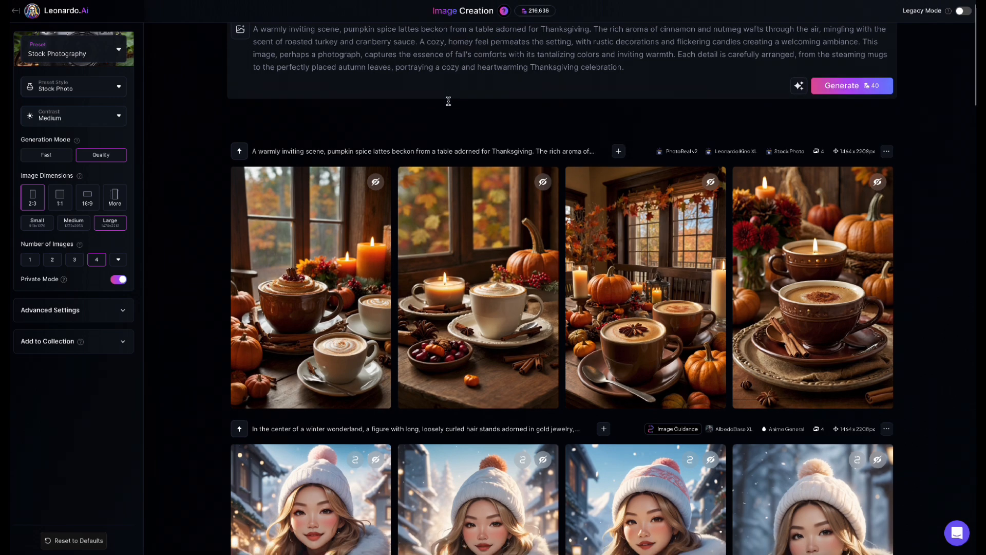
scroll(449, 101, down, 5)
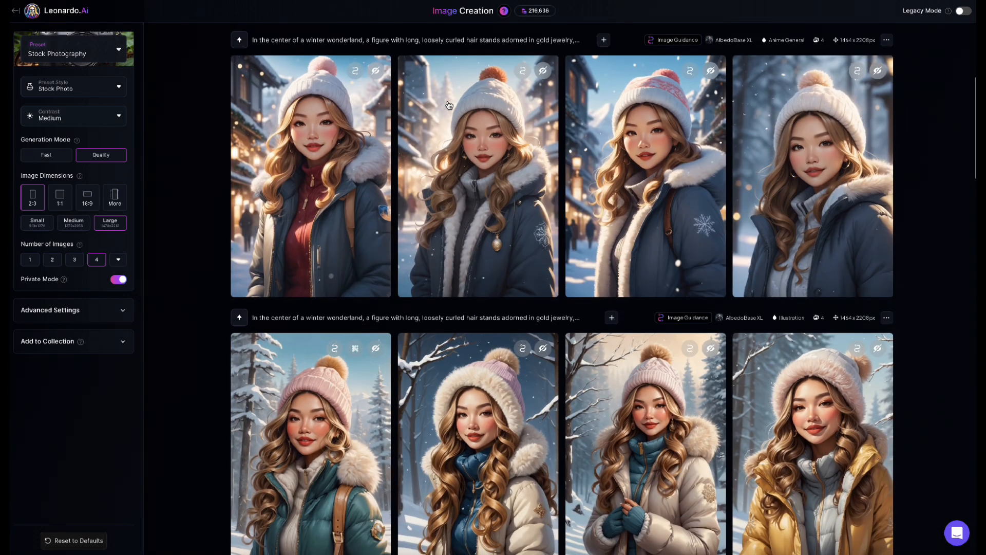
scroll(449, 104, up, 10)
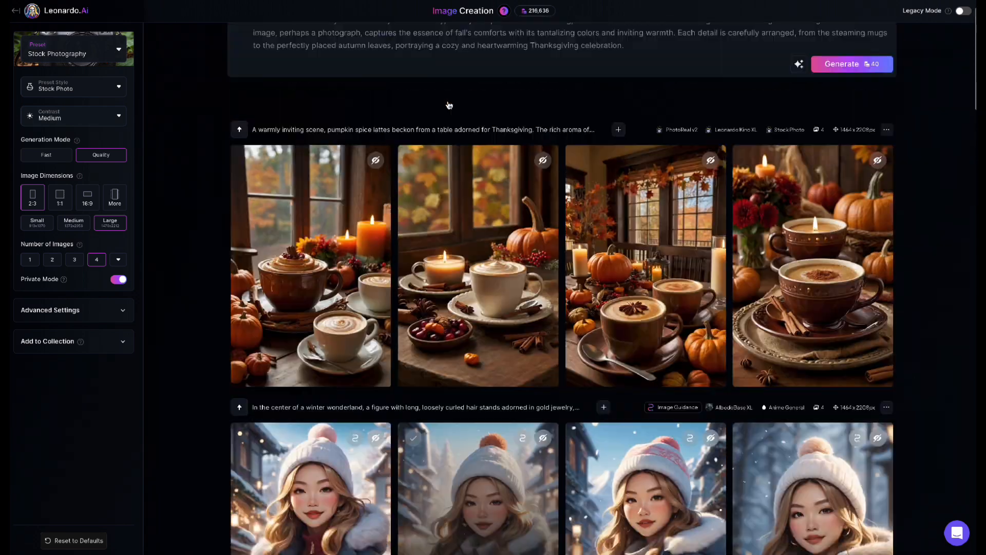